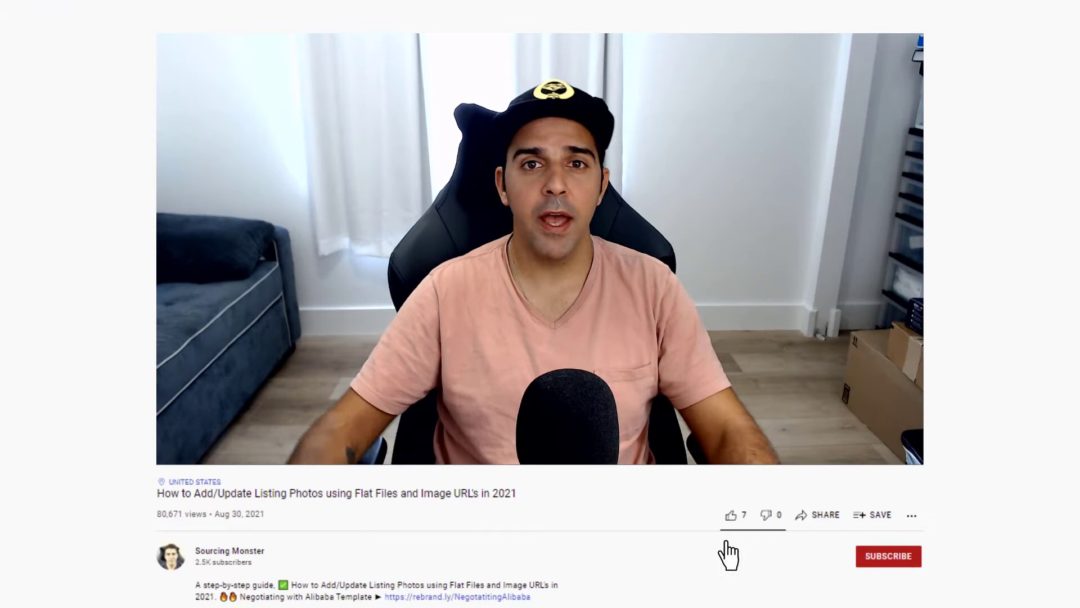
Step: Like the tutorial video and subscribe to the channel with All notifications turned on
{"action": "left_click", "coordinate": [731, 515]}
{"action": "scroll", "coordinate": [732, 518], "scroll_direction": "down", "scroll_amount": 6}
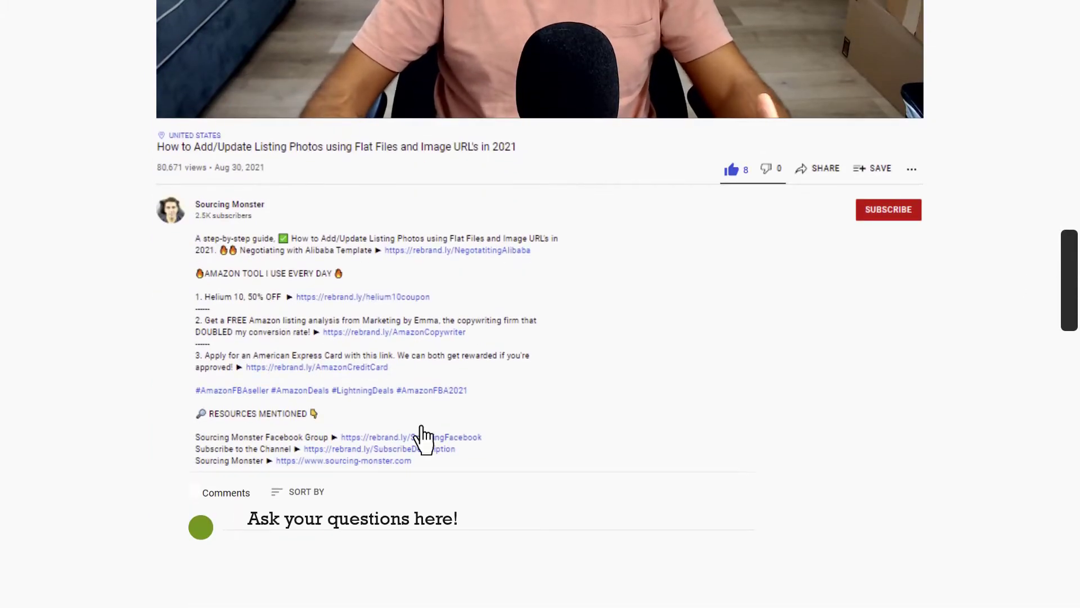
{"action": "left_click", "coordinate": [888, 211]}
{"action": "left_click", "coordinate": [930, 212]}
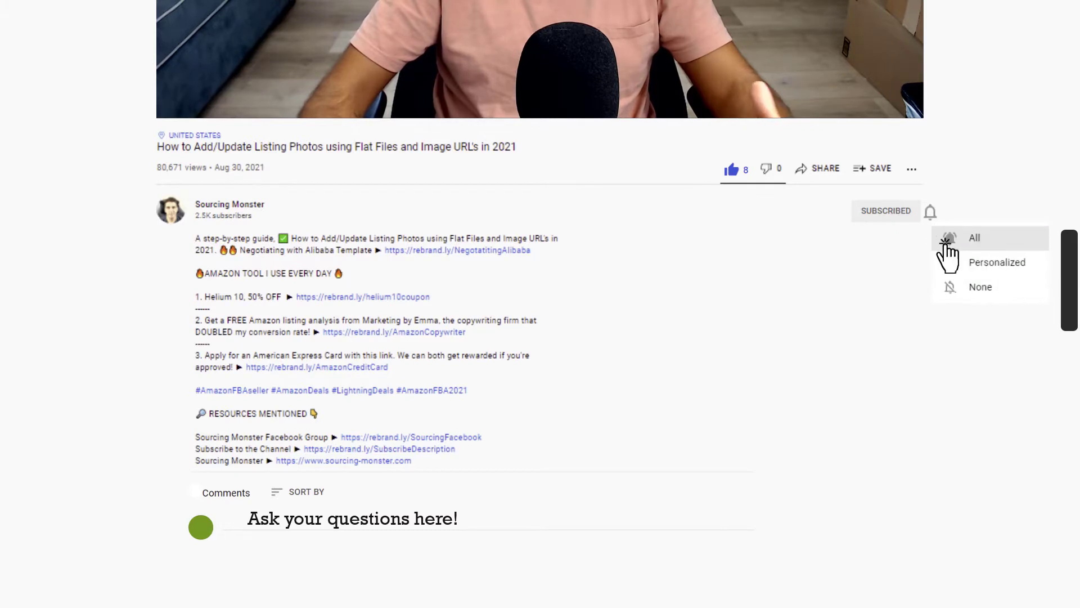
{"action": "left_click", "coordinate": [946, 245]}
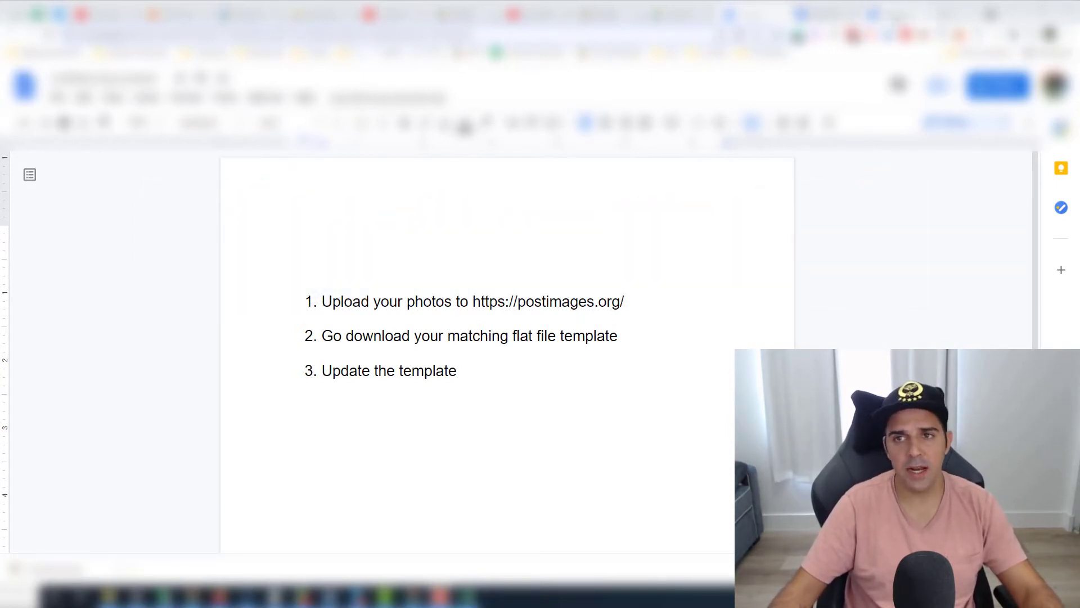
Step: Copy the postimages.org link from step 1 of the doc and load it in a new tab
{"action": "left_click_drag", "start_coordinate": [625, 302], "coordinate": [472, 301]}
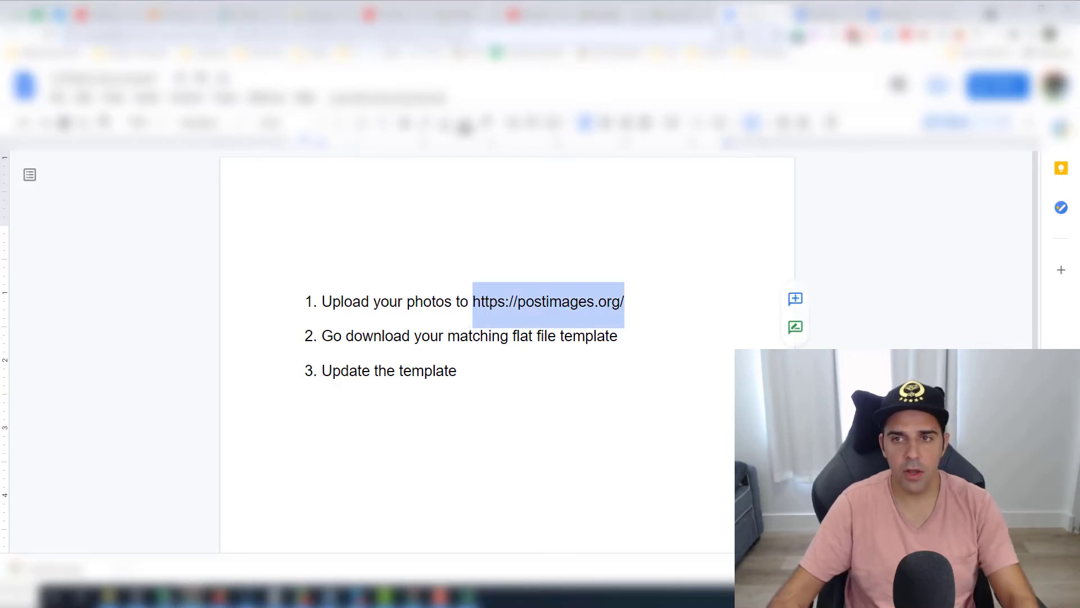
{"action": "key", "text": "ctrl+c"}
{"action": "key", "text": "ctrl+t"}
{"action": "key", "text": "ctrl+v"}
{"action": "key", "text": "Return"}
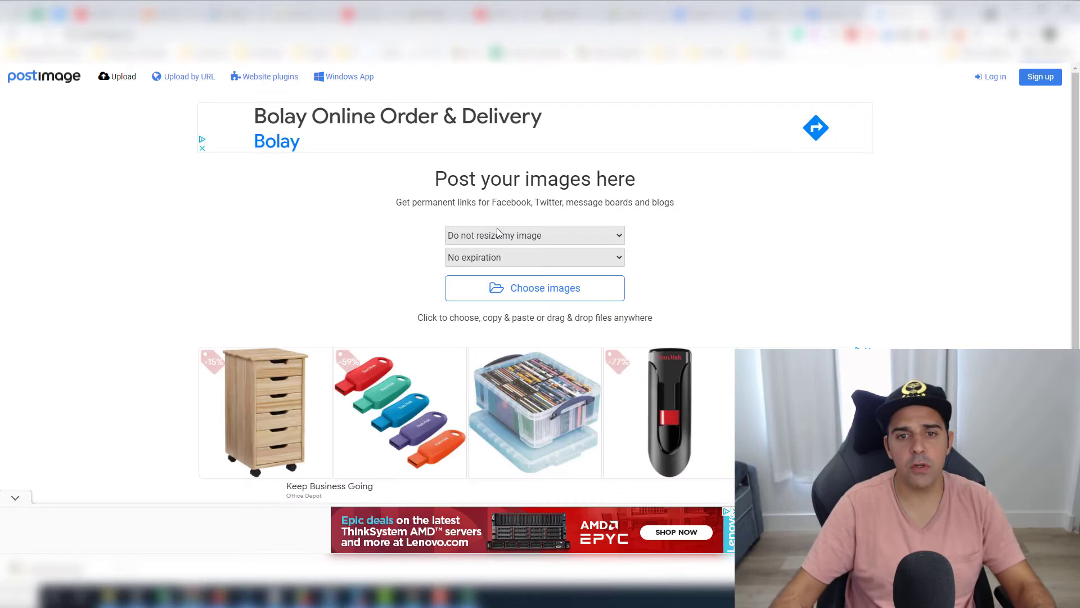
Step: Choose the bridge photo download (1) from its folder and upload it to Postimage
{"action": "left_click", "coordinate": [514, 292]}
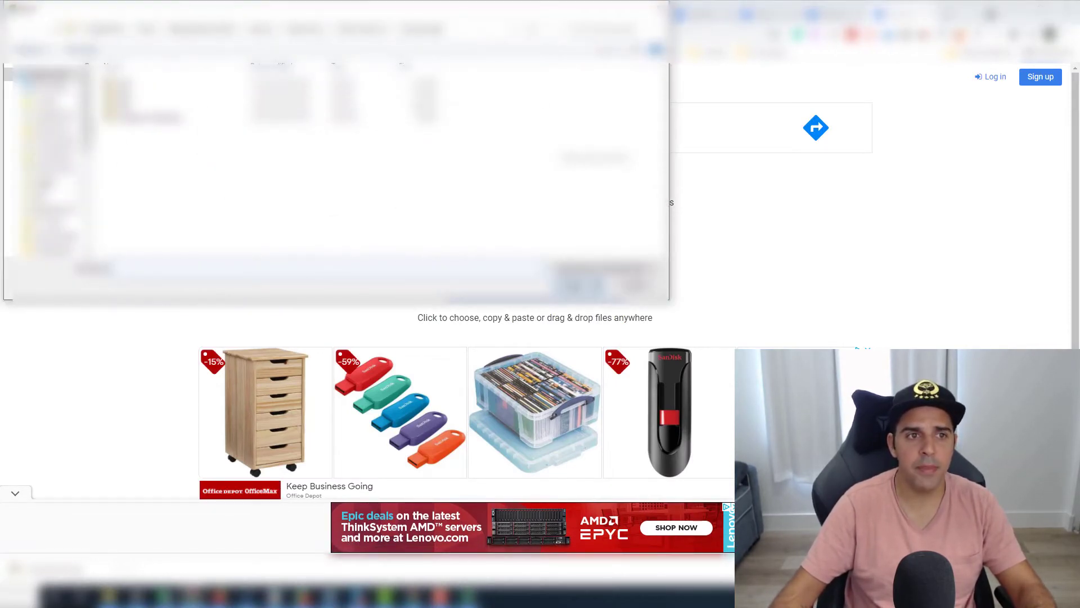
{"action": "left_click", "coordinate": [45, 87]}
{"action": "left_click", "coordinate": [135, 99]}
{"action": "left_click", "coordinate": [576, 285]}
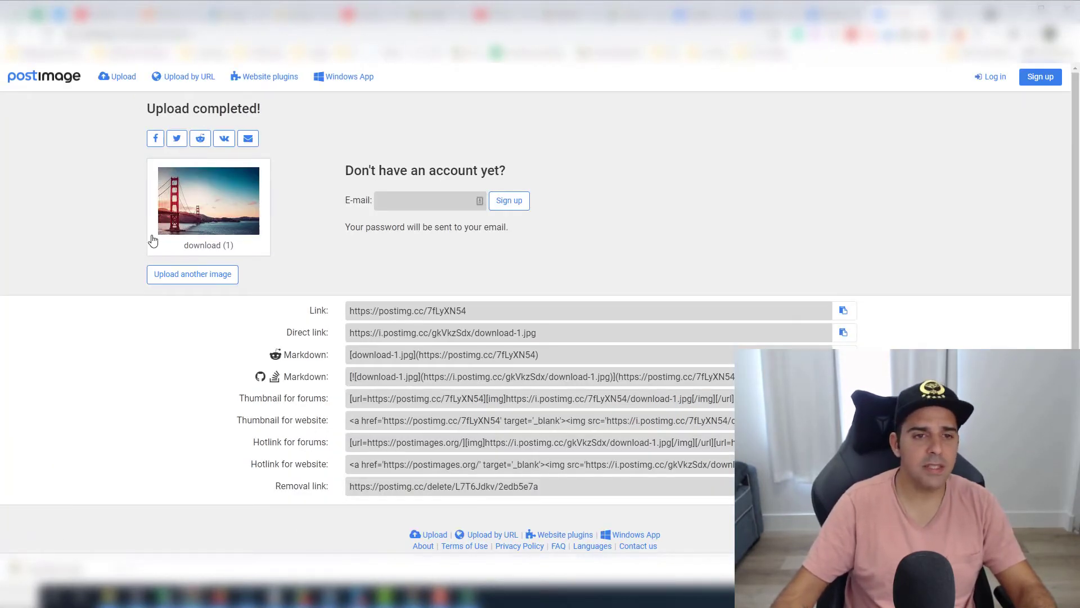
Step: Copy the photo's direct link and open it to confirm it shows the bridge image alone
{"action": "left_click", "coordinate": [448, 339]}
{"action": "right_click", "coordinate": [448, 339]}
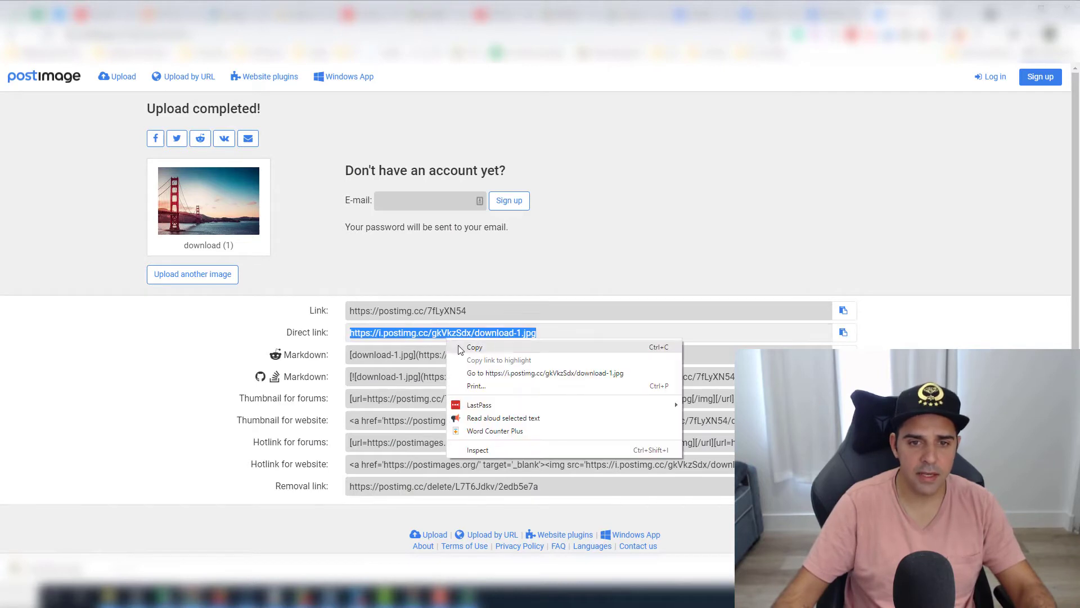
{"action": "left_click", "coordinate": [467, 346]}
{"action": "key", "text": "ctrl+l"}
{"action": "key", "text": "ctrl+v"}
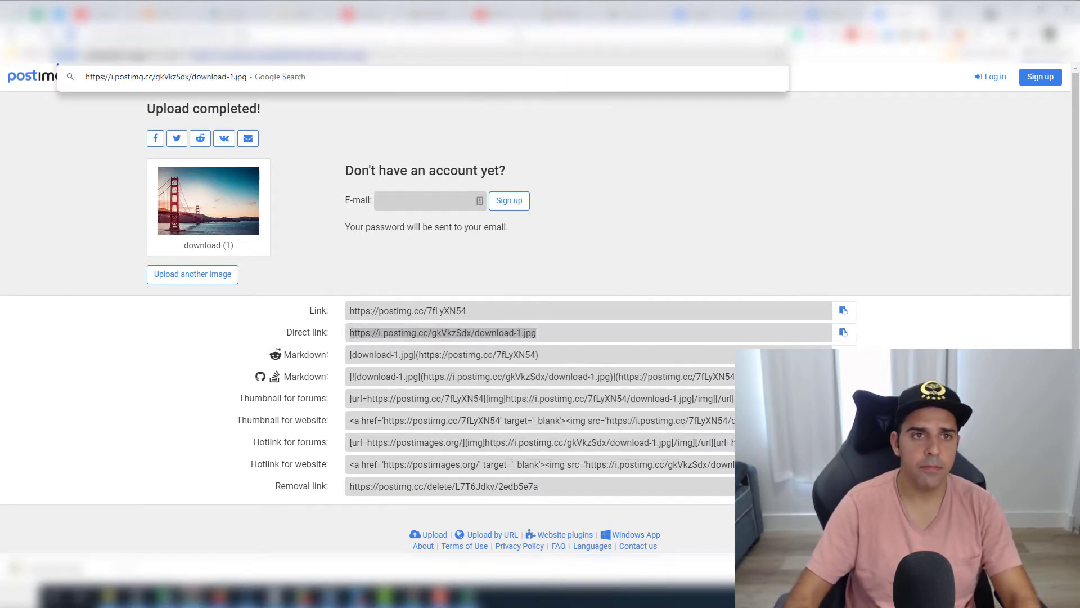
{"action": "key", "text": "Return"}
Step: Return to the upload results and open the photo's own viewer page
{"action": "right_click", "coordinate": [532, 333]}
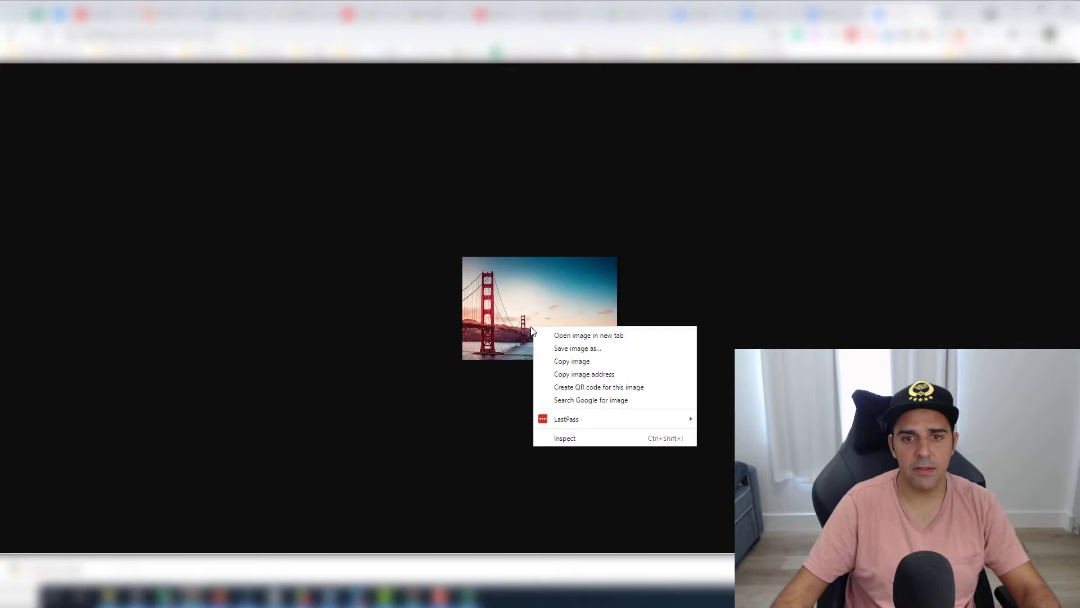
{"action": "left_click", "coordinate": [563, 362]}
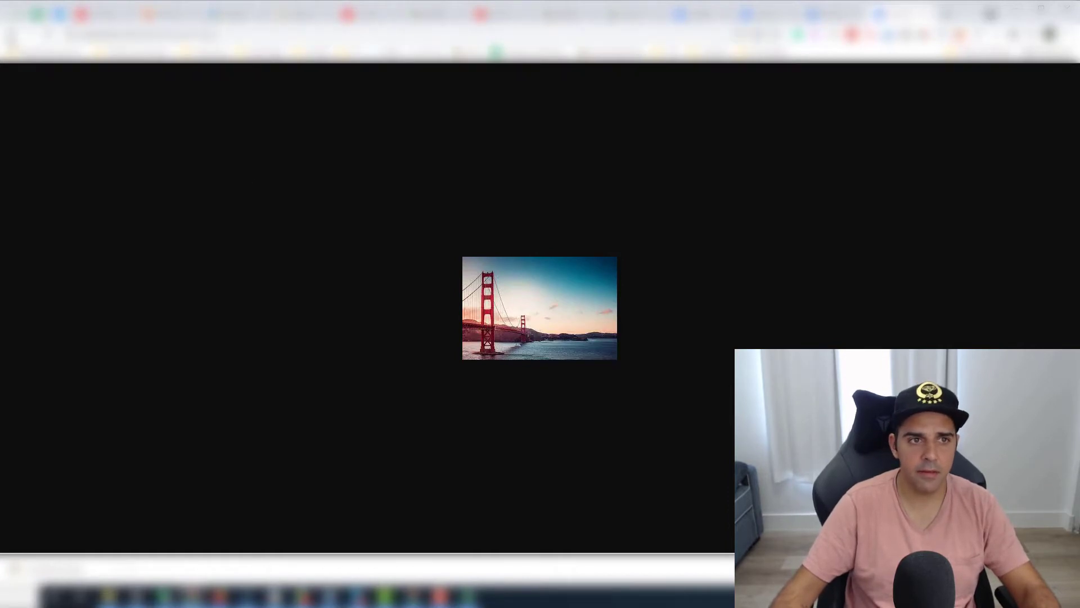
{"action": "key", "text": "alt+Left"}
{"action": "left_click_drag", "start_coordinate": [210, 222], "coordinate": [380, 298]}
Step: Open the bridge photo's page, view the image in a new tab, and get the original full-size image
{"action": "left_click", "coordinate": [247, 223]}
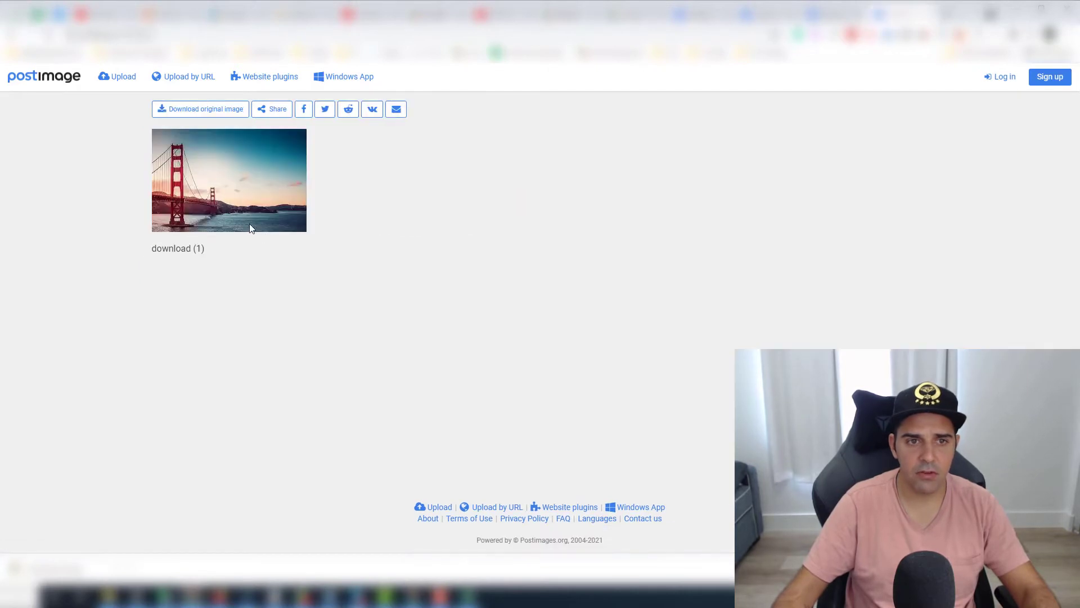
{"action": "right_click", "coordinate": [250, 228]}
{"action": "left_click", "coordinate": [356, 217]}
{"action": "key", "text": "ctrl+Tab"}
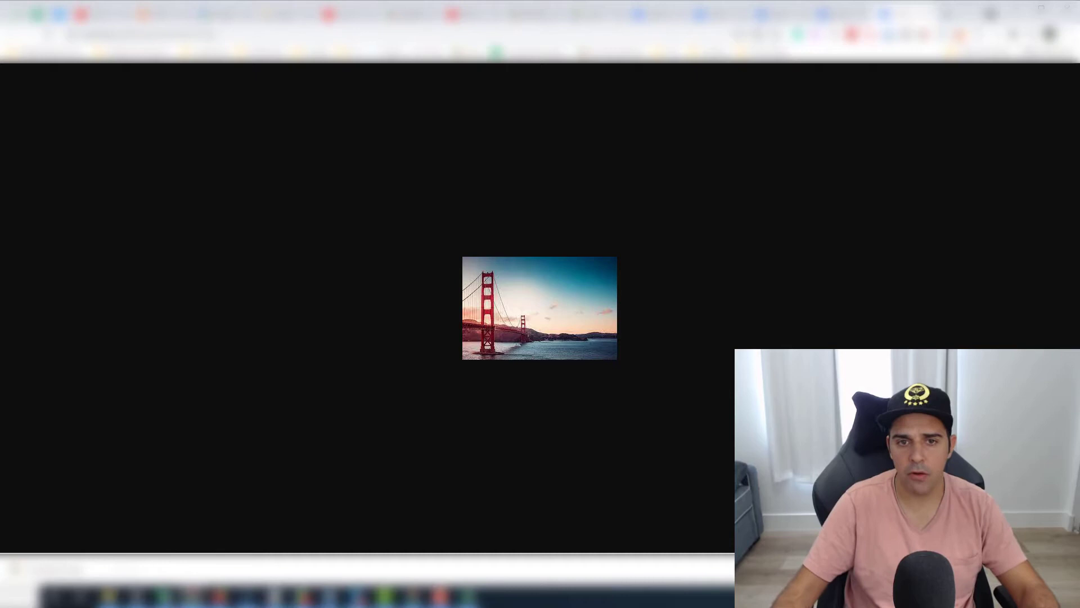
{"action": "key", "text": "ctrl+w"}
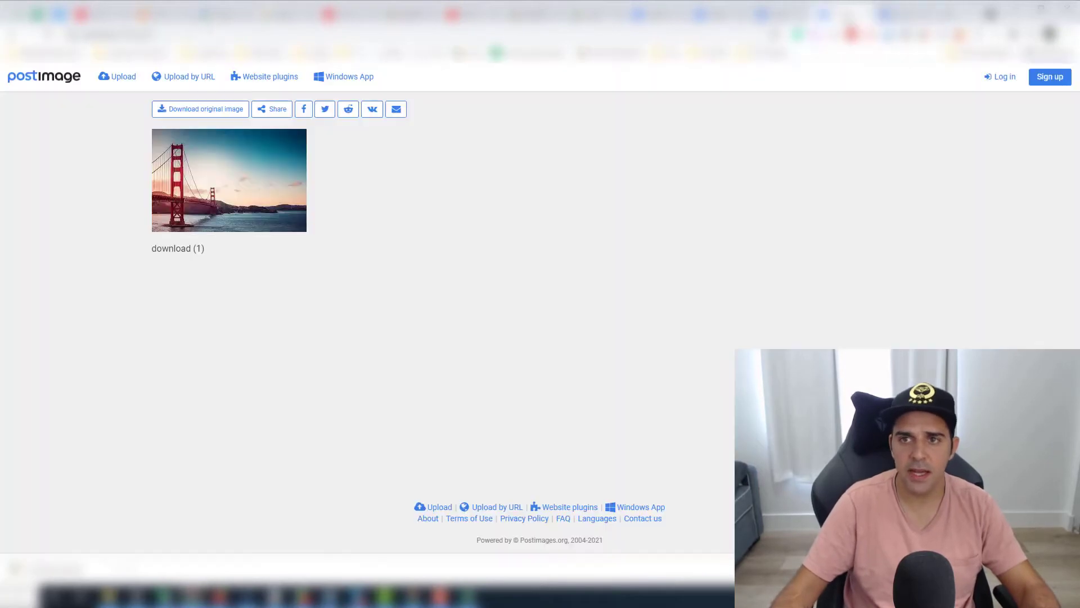
{"action": "left_click", "coordinate": [168, 113]}
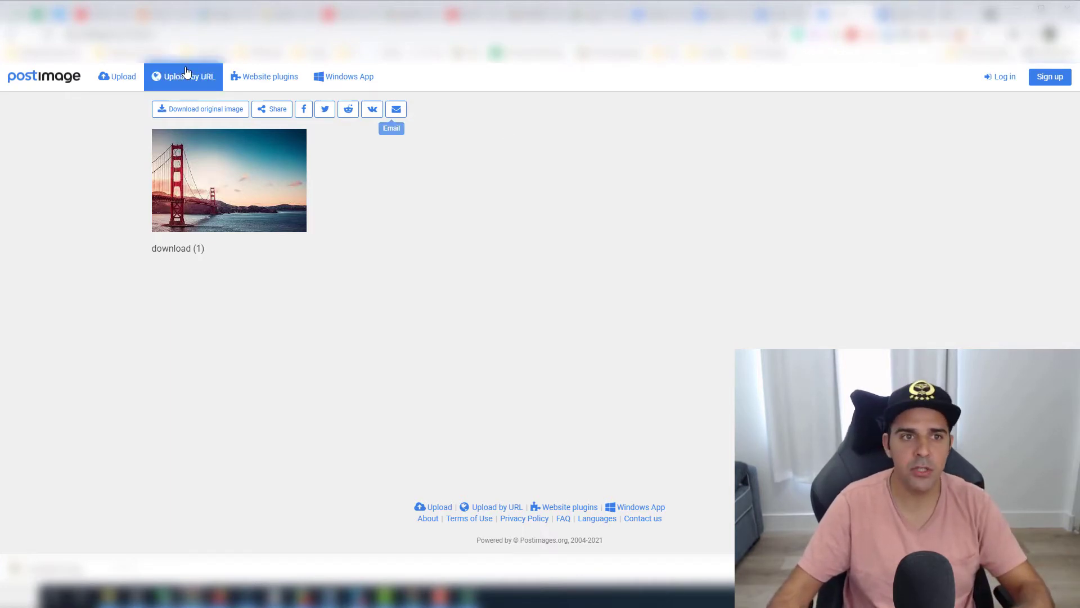
Step: Copy the bridge photo's direct JPG link from the upload results and check the image tab's address
{"action": "left_click", "coordinate": [911, 14]}
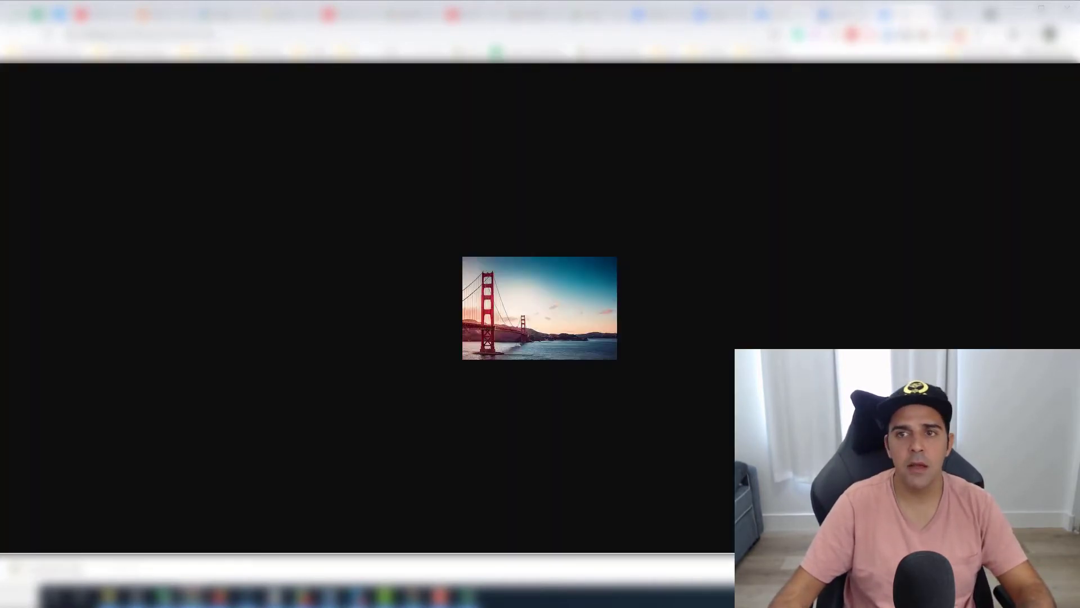
{"action": "left_click", "coordinate": [796, 14]}
{"action": "key", "text": "alt+Left"}
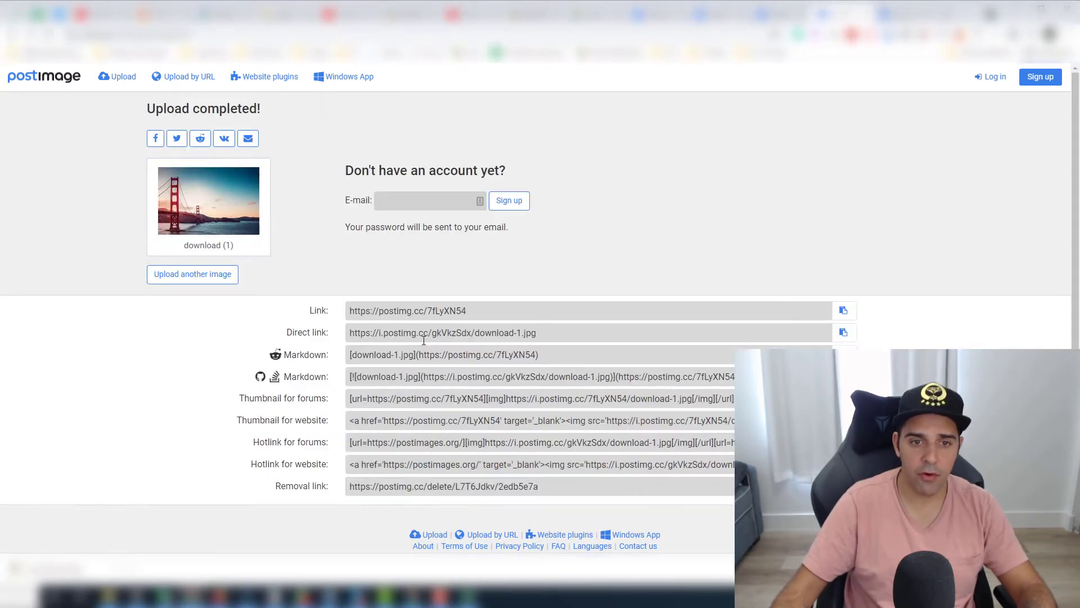
{"action": "left_click", "coordinate": [425, 338]}
{"action": "right_click", "coordinate": [423, 336]}
{"action": "left_click", "coordinate": [459, 342]}
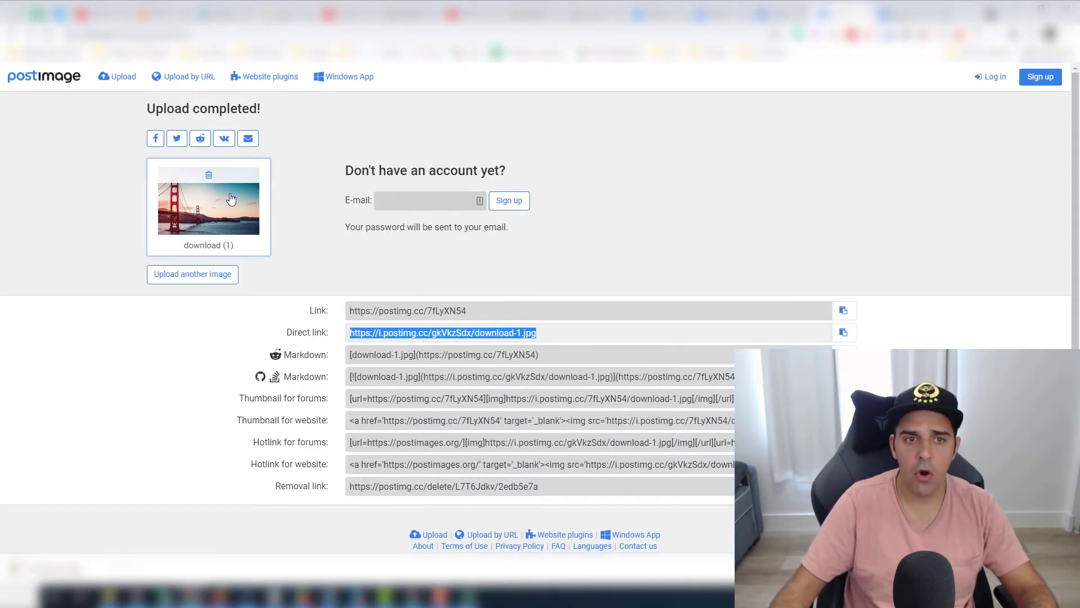
{"action": "left_click", "coordinate": [255, 205]}
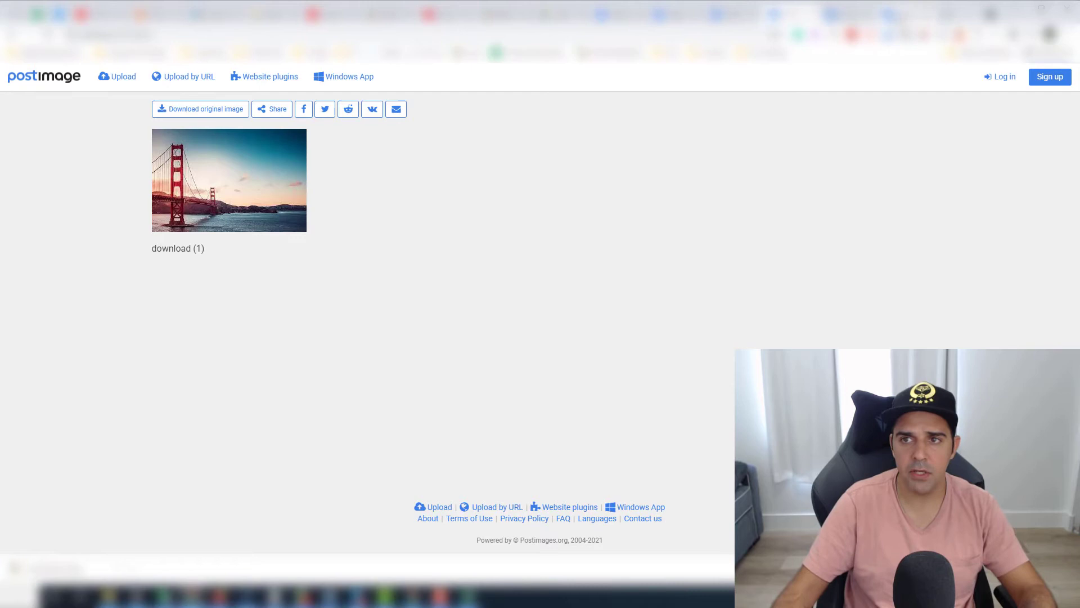
{"action": "left_click", "coordinate": [891, 22]}
{"action": "left_click", "coordinate": [248, 35]}
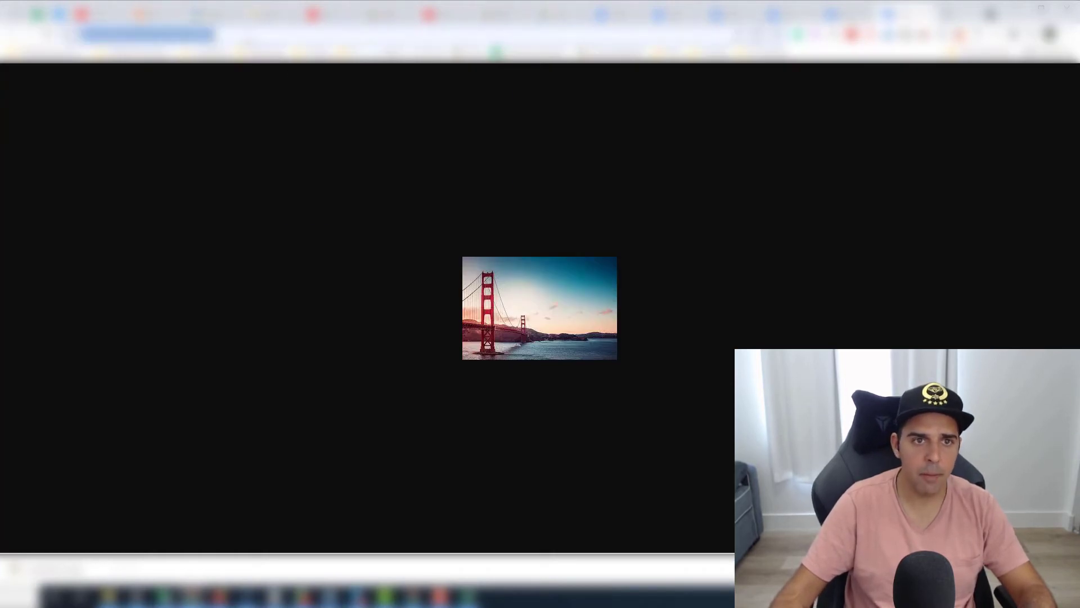
{"action": "right_click", "coordinate": [248, 37]}
{"action": "left_click", "coordinate": [213, 138]}
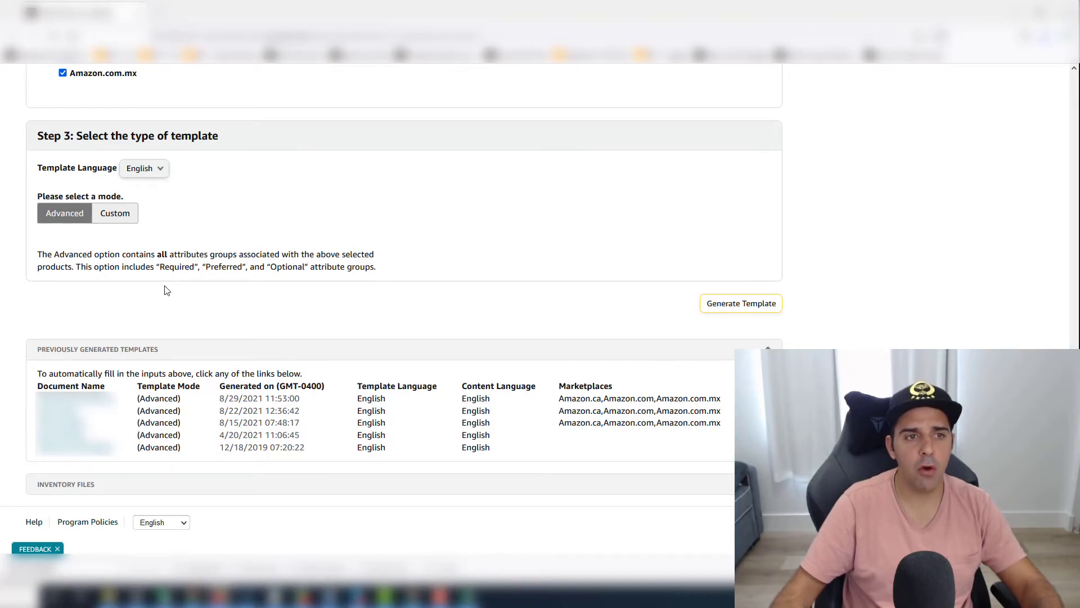
Step: Go to Inventory > Add Products via Upload and scroll down to Step 1
{"action": "scroll", "coordinate": [167, 290], "scroll_direction": "up", "scroll_amount": 15}
{"action": "left_click", "coordinate": [7, 95]}
{"action": "mouse_move", "coordinate": [45, 140]}
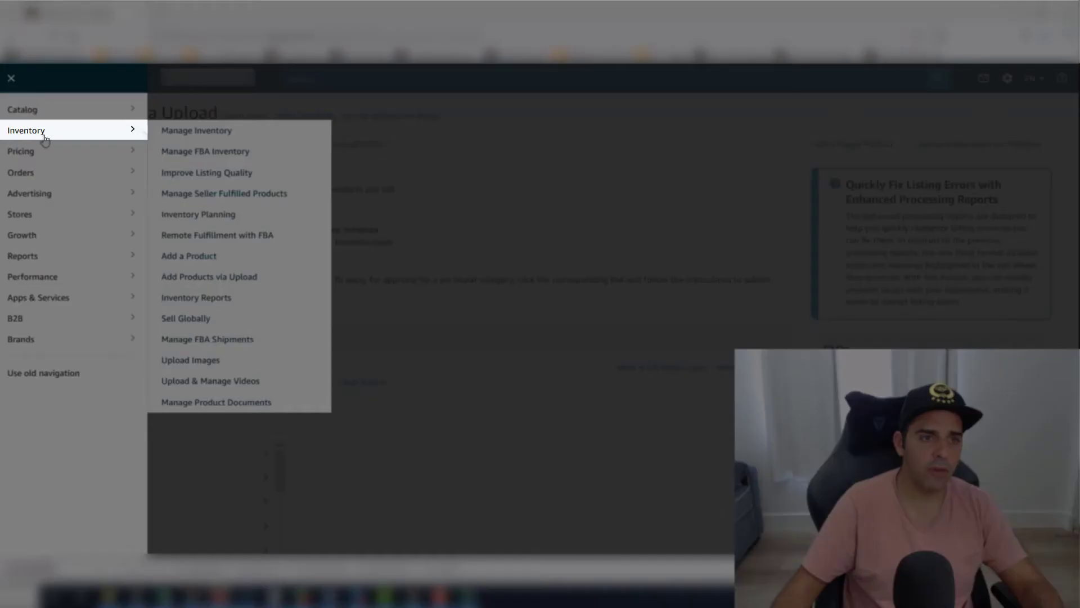
{"action": "left_click", "coordinate": [211, 276]}
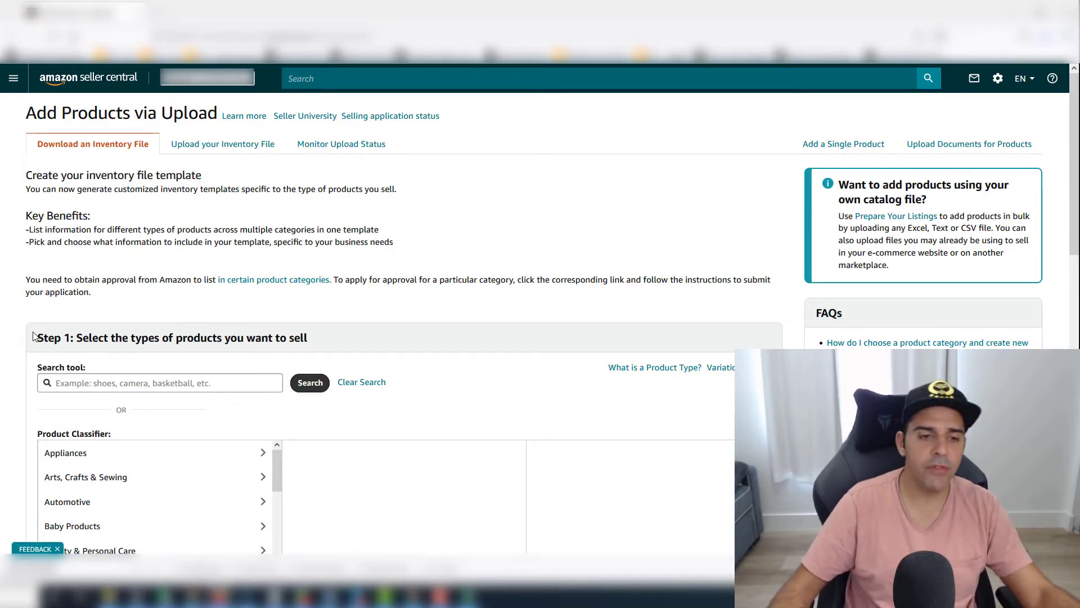
{"action": "scroll", "coordinate": [25, 335], "scroll_direction": "down", "scroll_amount": 1}
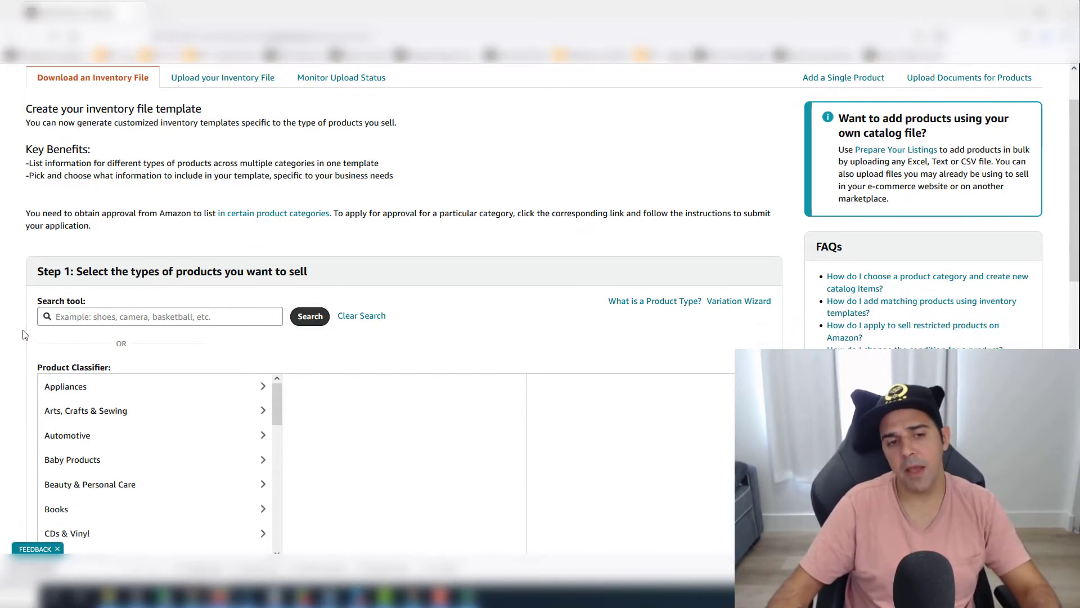
{"action": "scroll", "coordinate": [25, 336], "scroll_direction": "down", "scroll_amount": 2}
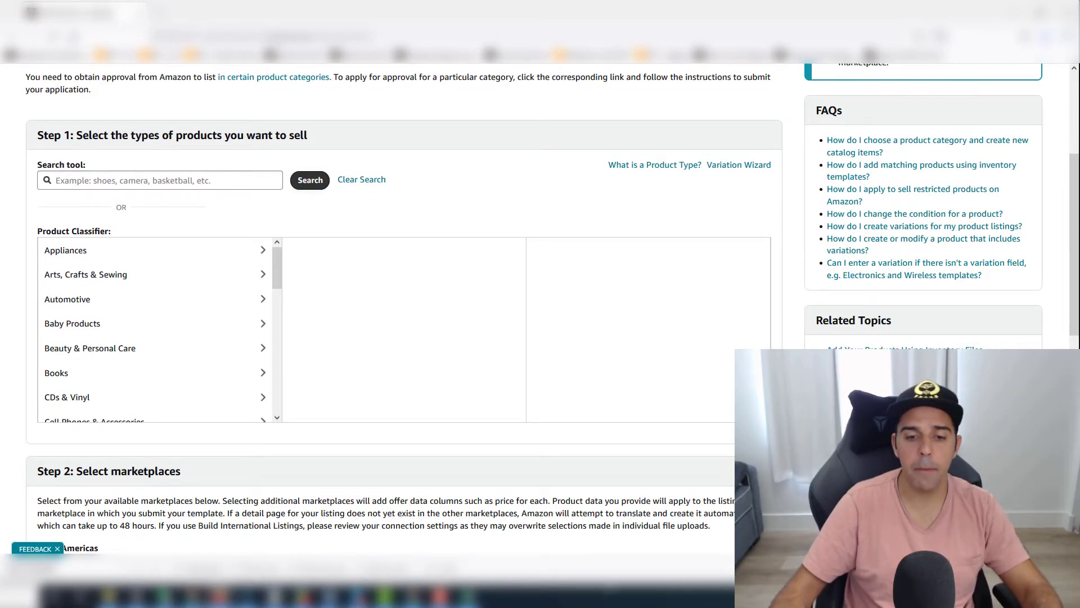
{"action": "left_click", "coordinate": [472, 595]}
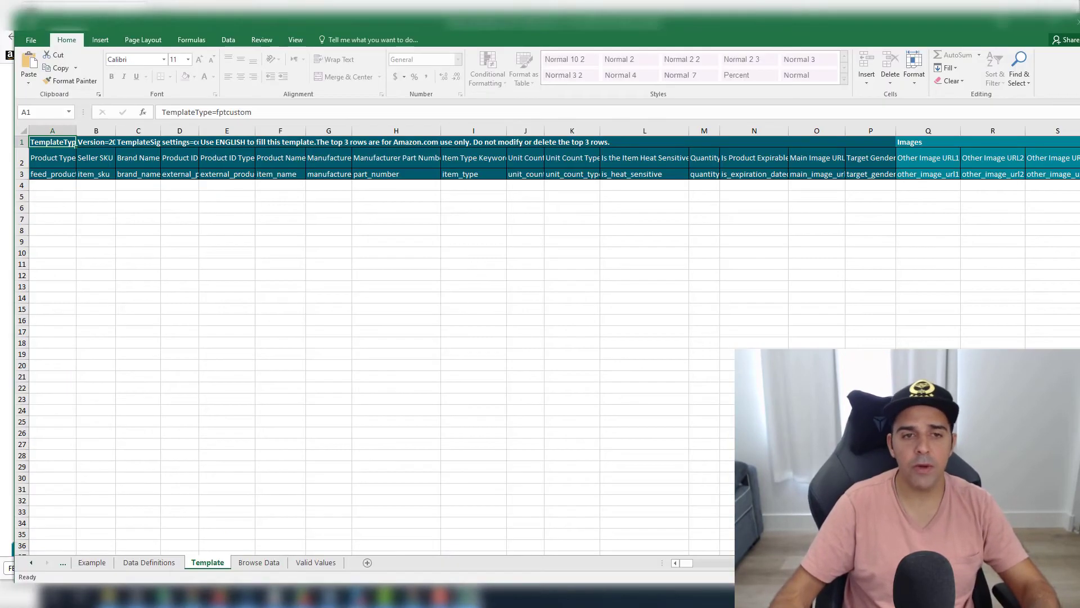
{"action": "left_click", "coordinate": [436, 492]}
{"action": "left_click", "coordinate": [71, 184]}
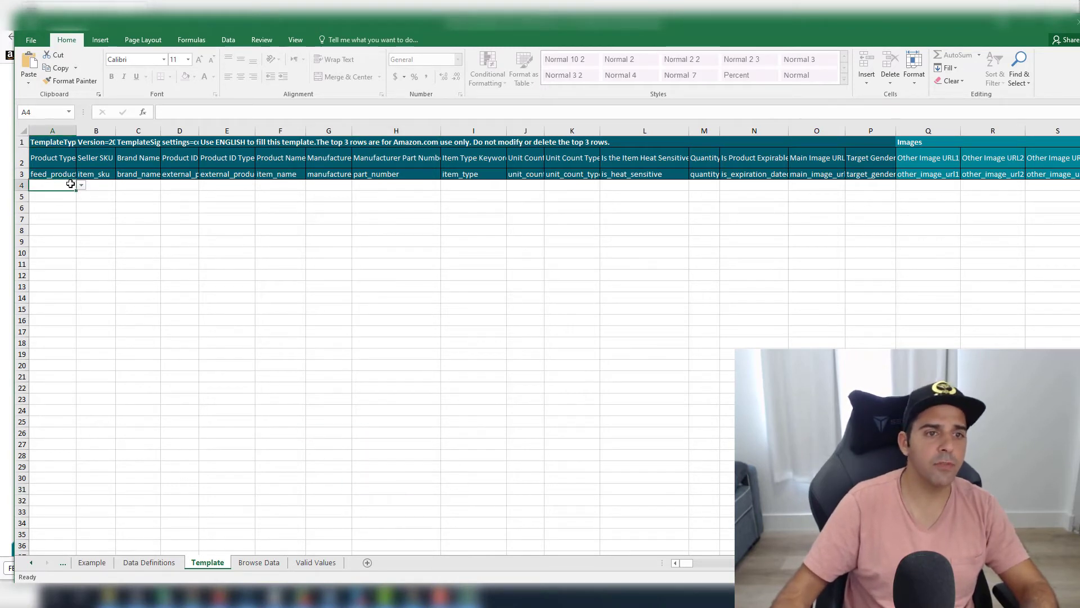
{"action": "left_click", "coordinate": [88, 187]}
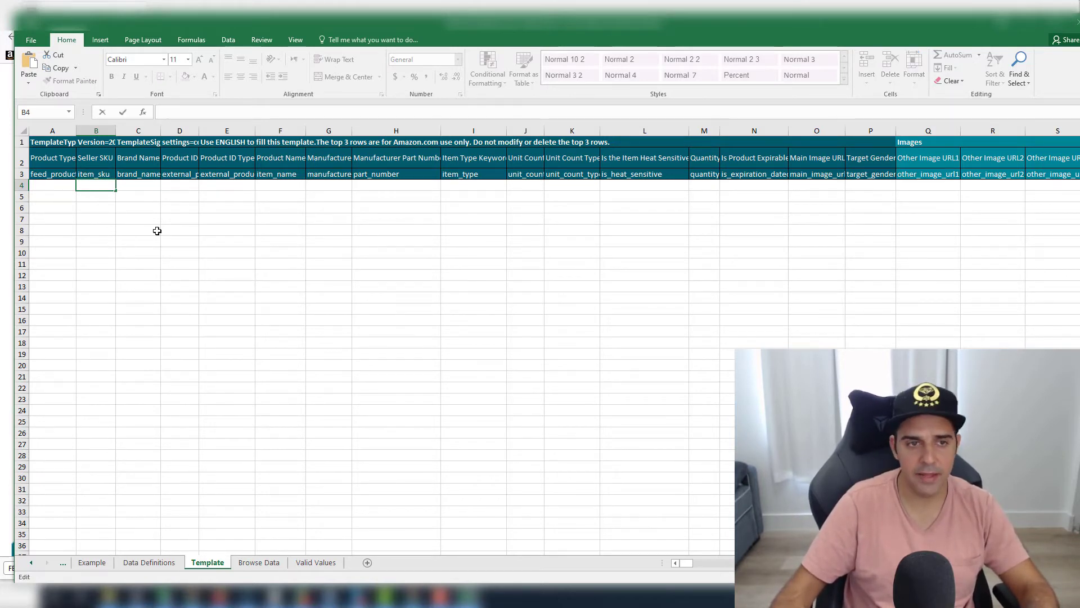
{"action": "left_click", "coordinate": [155, 231]}
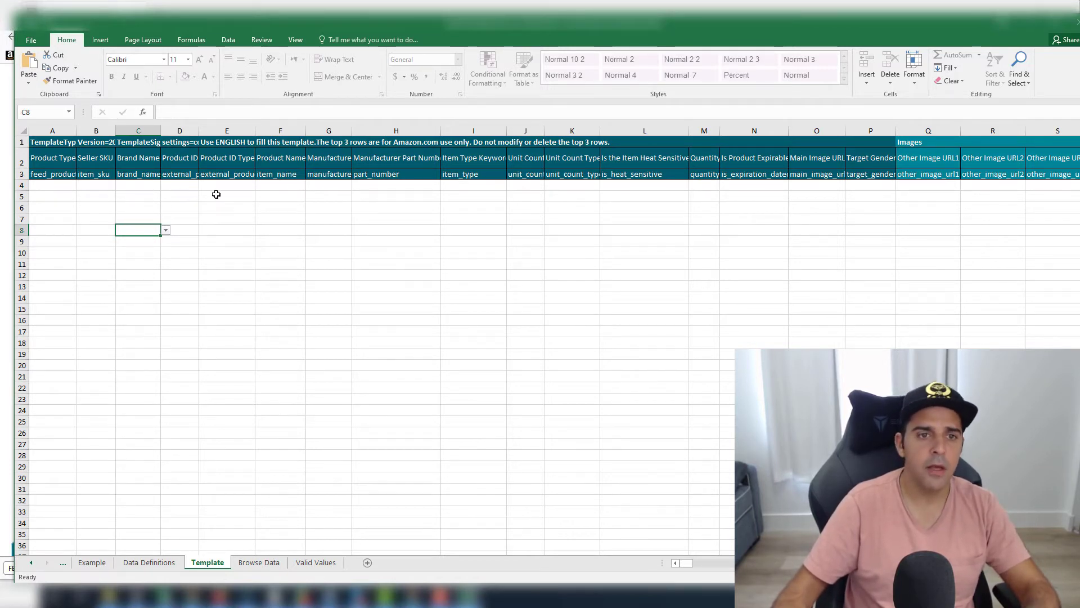
{"action": "left_click", "coordinate": [188, 184]}
{"action": "left_click", "coordinate": [187, 174]}
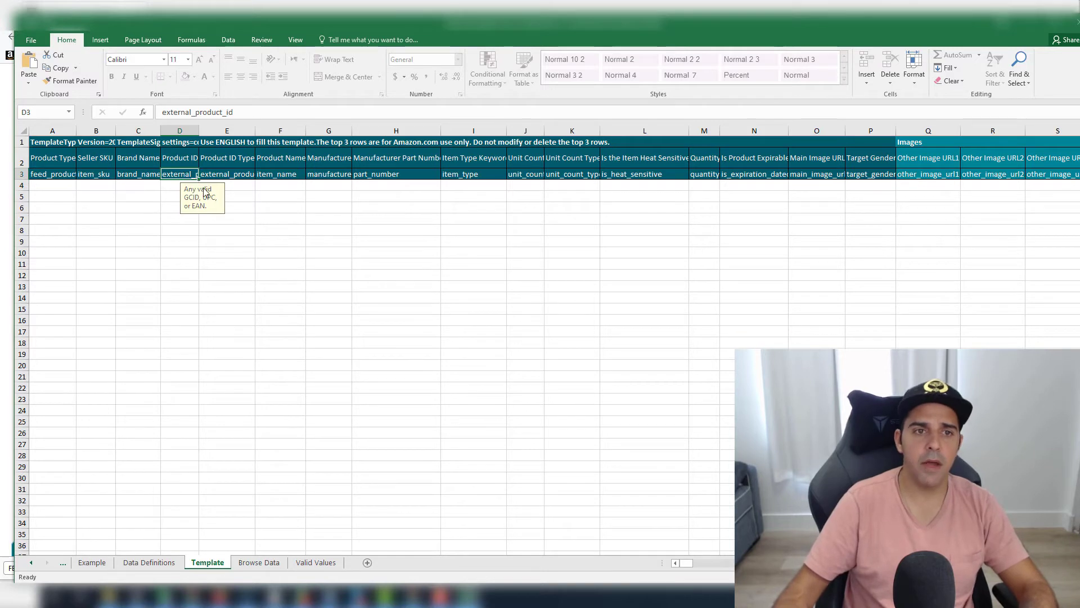
{"action": "left_click", "coordinate": [243, 185]}
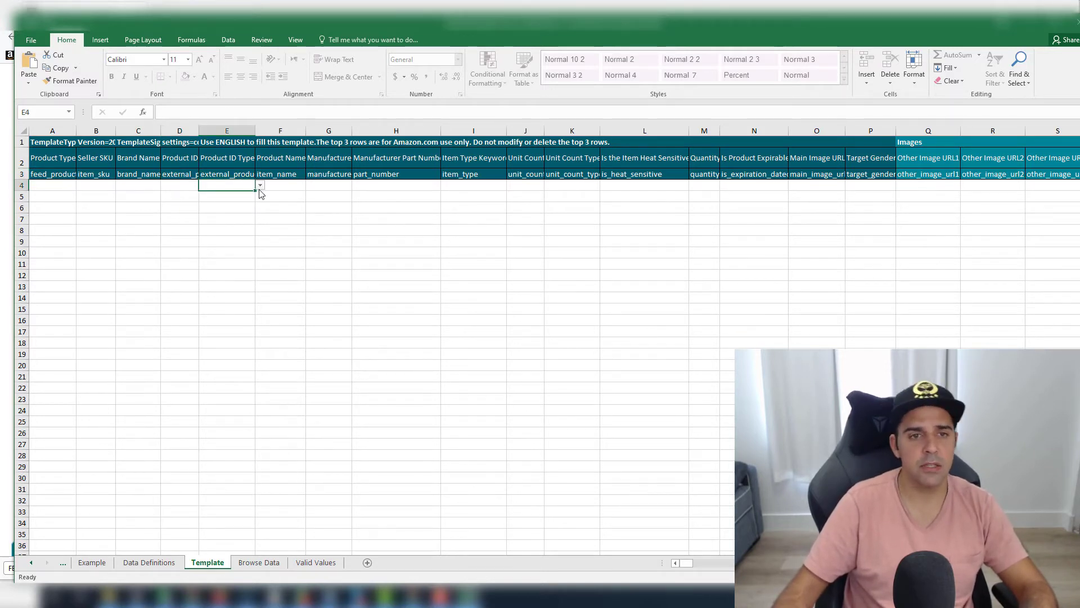
{"action": "left_click", "coordinate": [231, 174]}
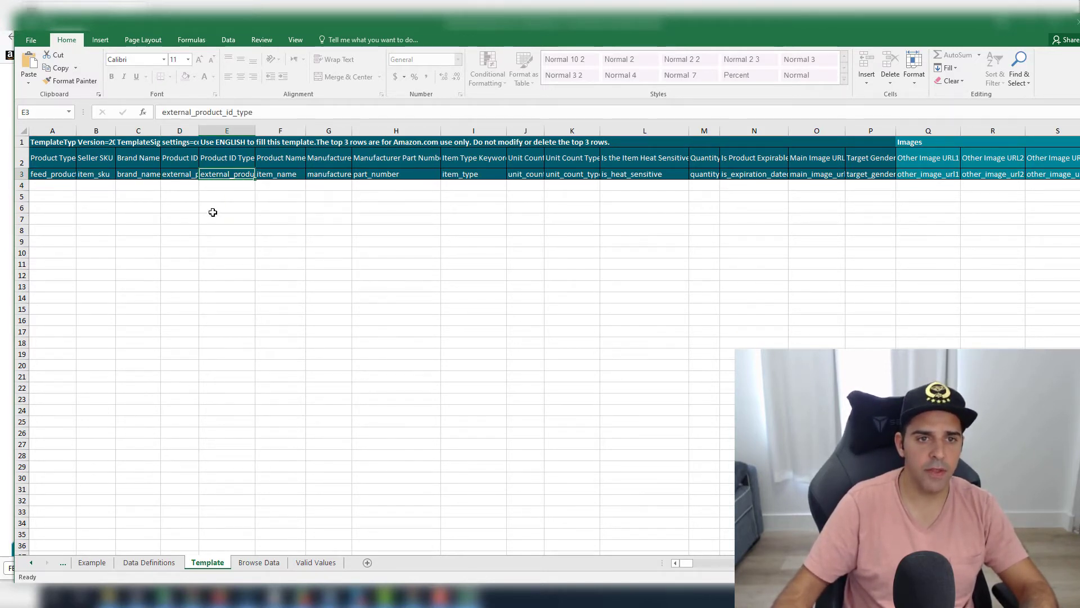
{"action": "left_click", "coordinate": [231, 198]}
{"action": "left_click", "coordinate": [238, 189]}
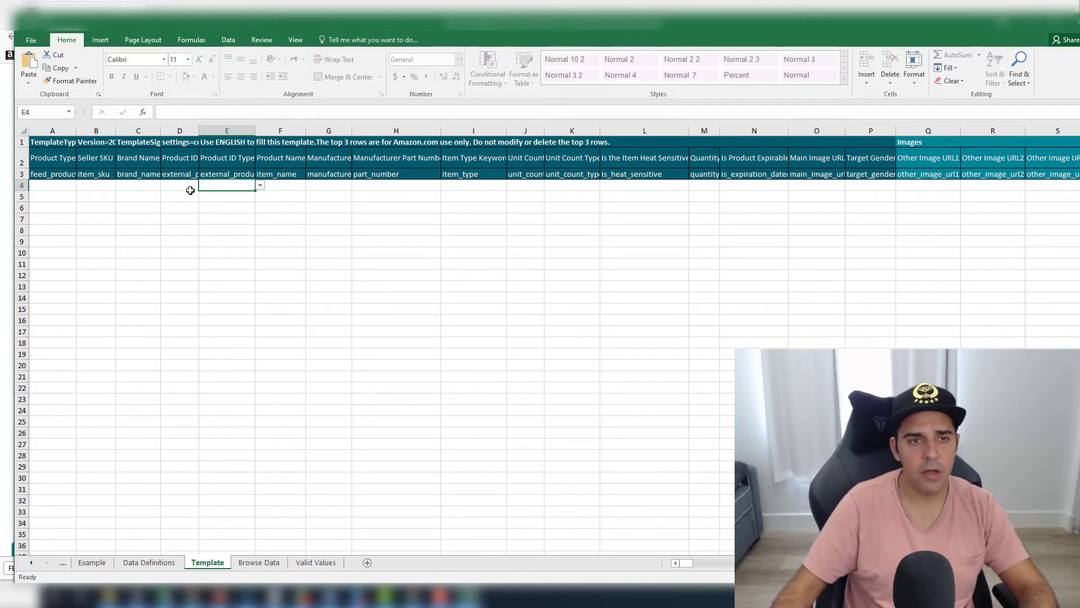
{"action": "left_click", "coordinate": [297, 187]}
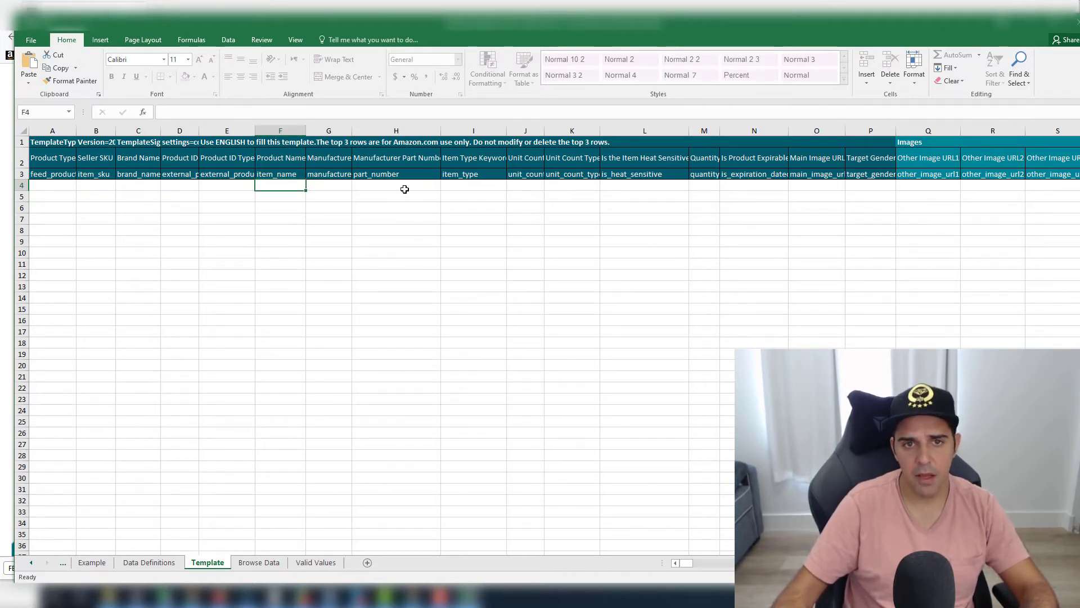
{"action": "left_click", "coordinate": [457, 185]}
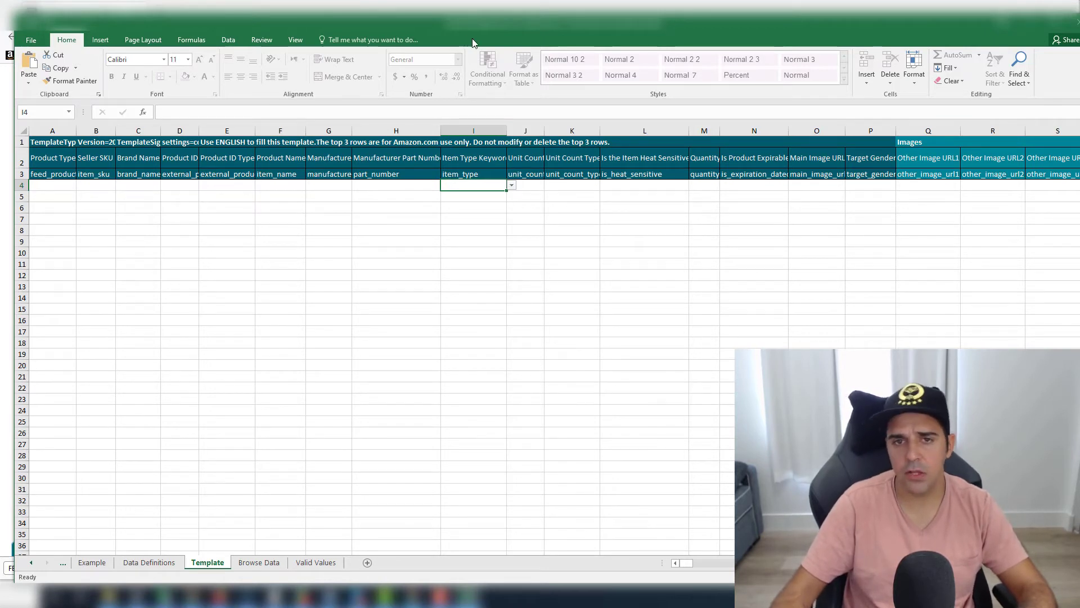
{"action": "left_click", "coordinate": [535, 189]}
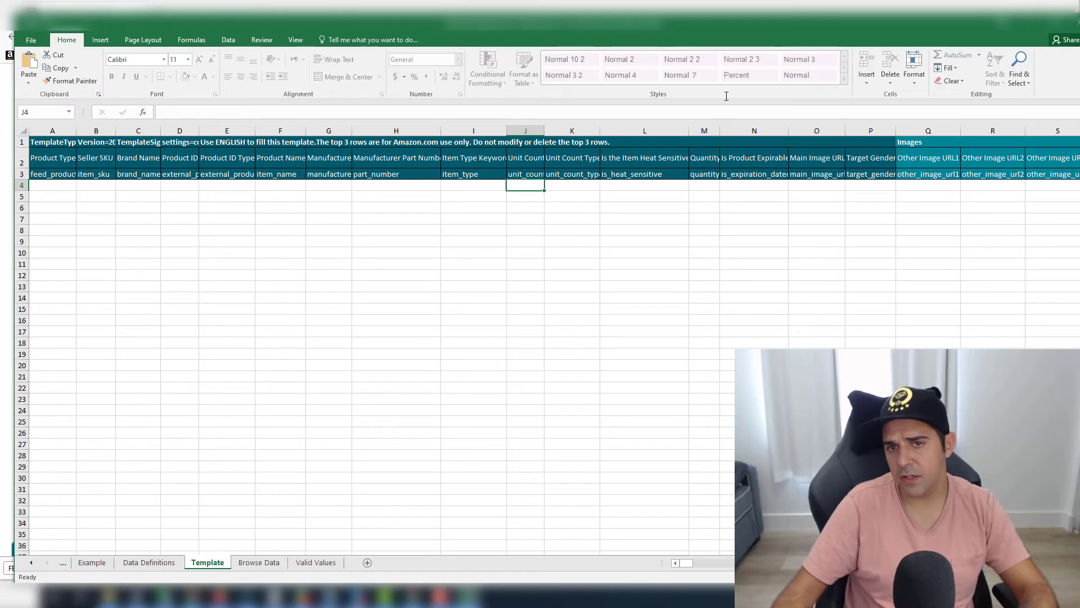
{"action": "left_click", "coordinate": [680, 188]}
{"action": "left_click", "coordinate": [727, 197]}
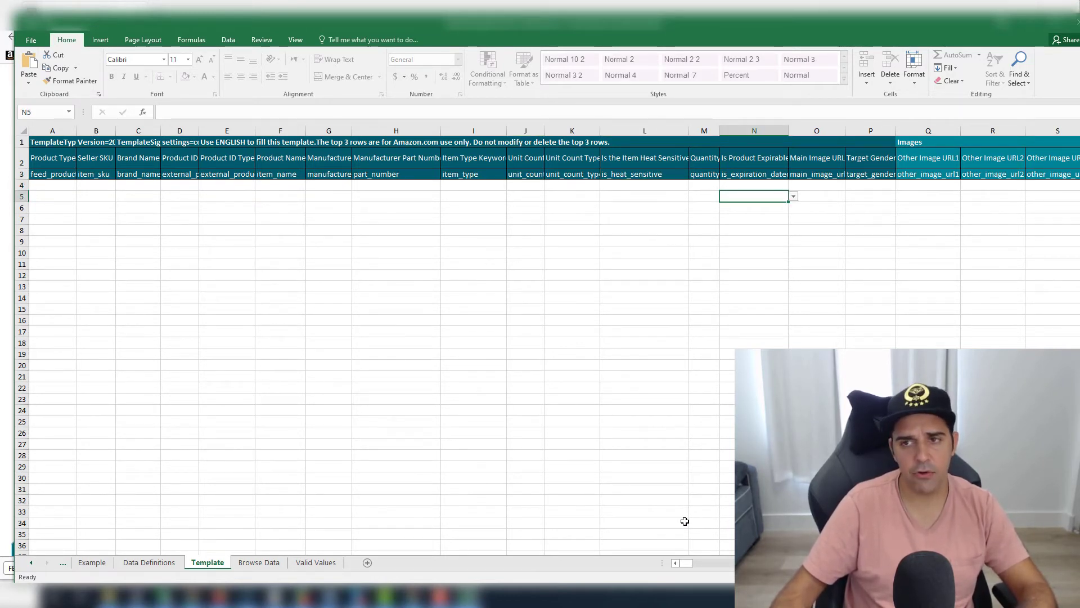
{"action": "left_click", "coordinate": [884, 318]}
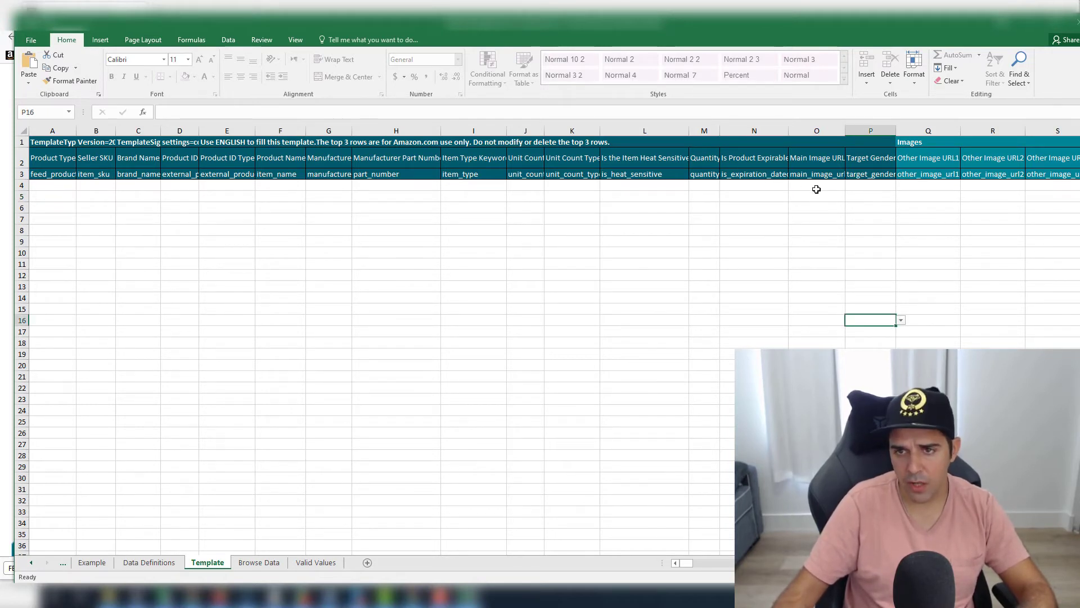
{"action": "left_click", "coordinate": [816, 188]}
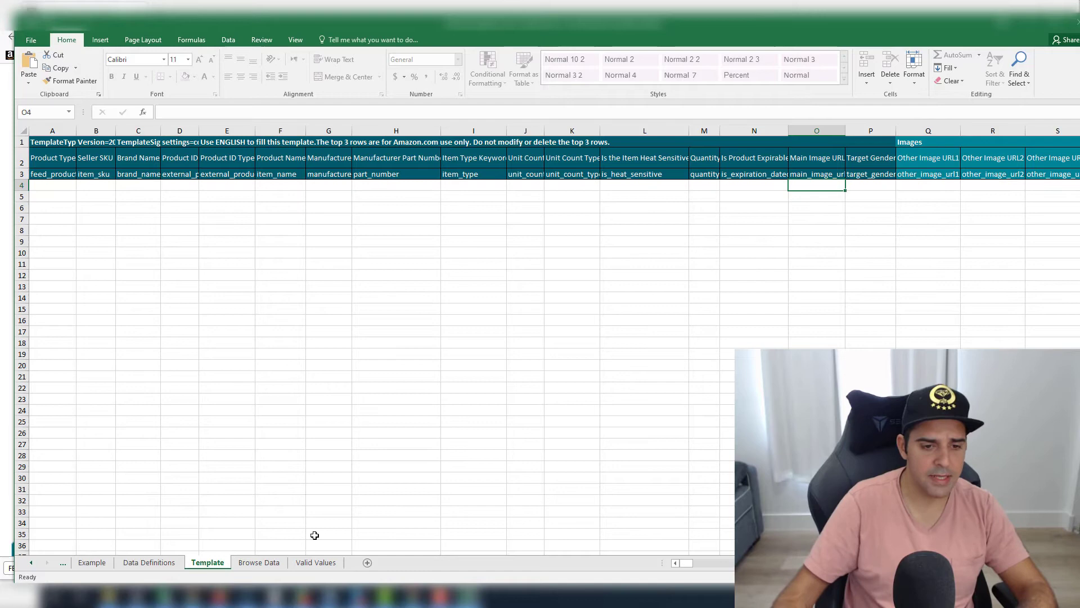
{"action": "mouse_move", "coordinate": [191, 597]}
{"action": "left_click", "coordinate": [191, 554]}
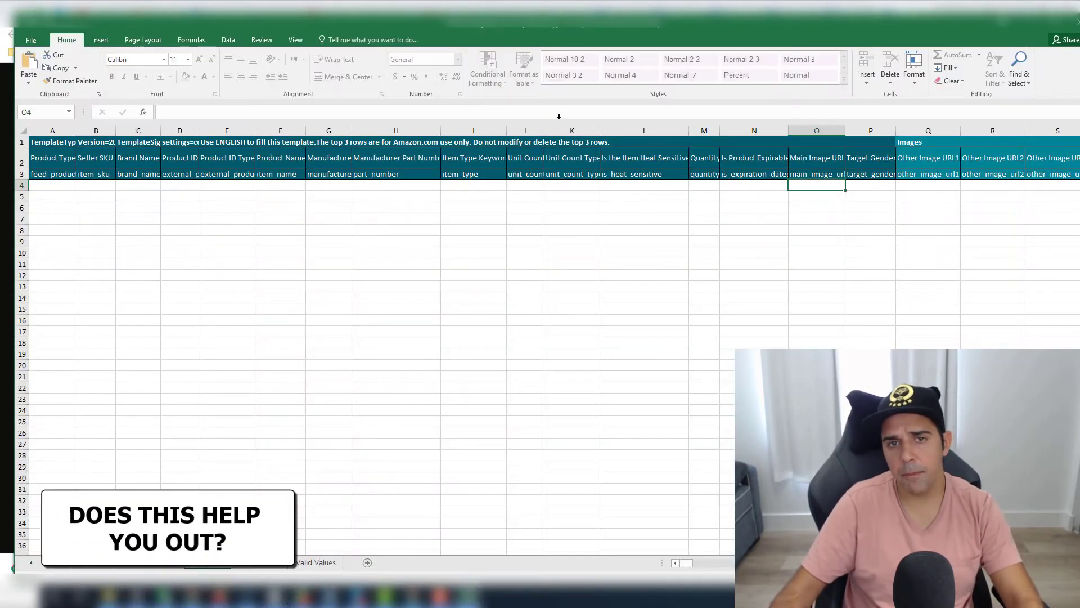
{"action": "left_click", "coordinate": [322, 113]}
{"action": "type", "text": "https://i.postimg.cc/gkVkzSdx/download-1.jpg"}
{"action": "left_click", "coordinate": [658, 358]}
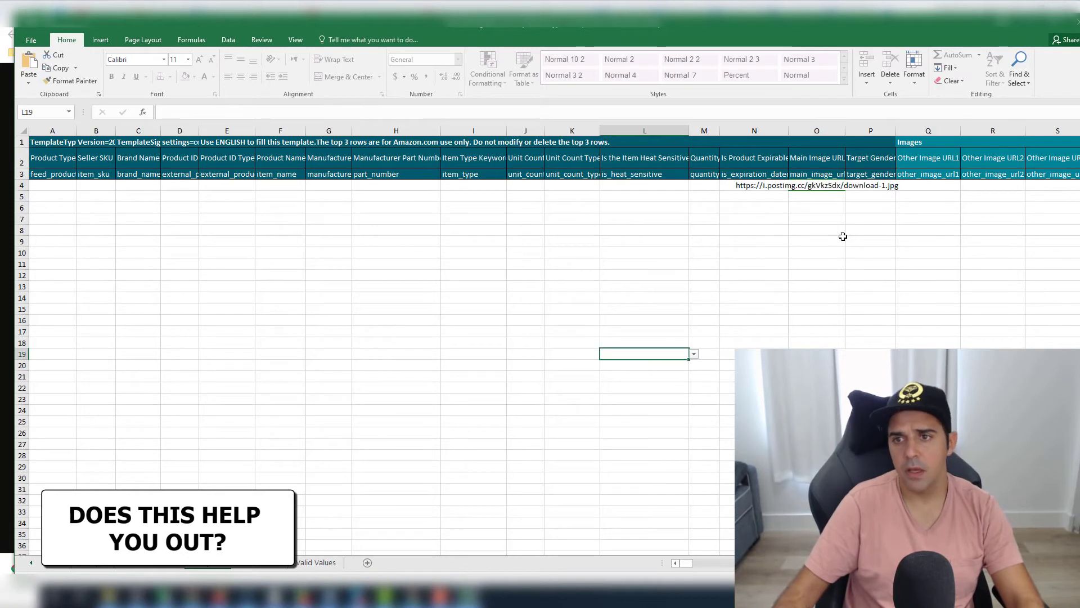
{"action": "left_click", "coordinate": [871, 208]}
{"action": "left_click", "coordinate": [945, 175]}
{"action": "left_click", "coordinate": [948, 186]}
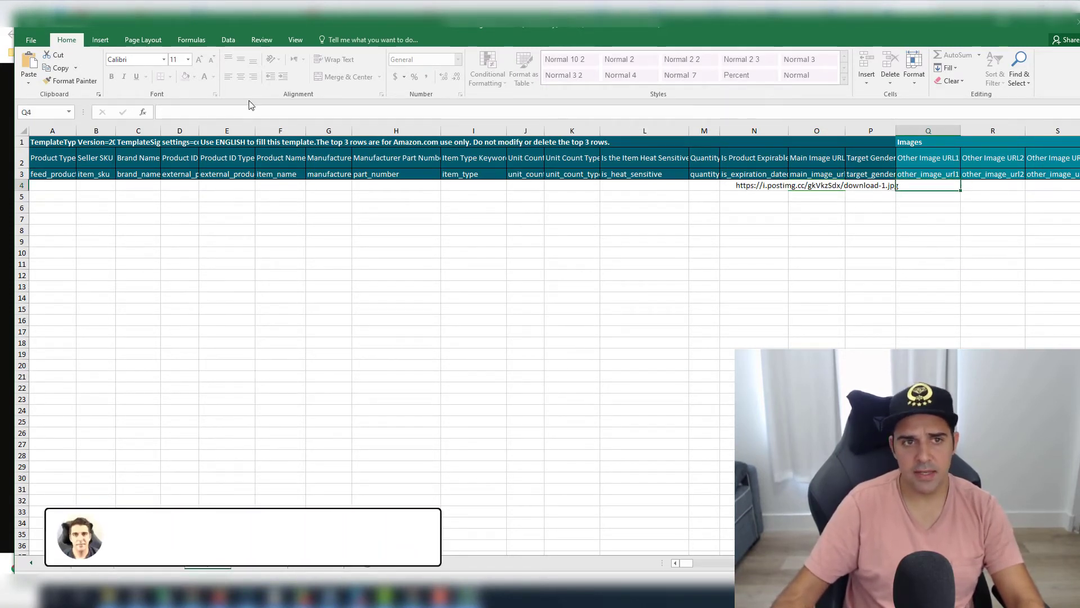
{"action": "key", "text": "alt+Tab"}
{"action": "key", "text": "alt+Tab"}
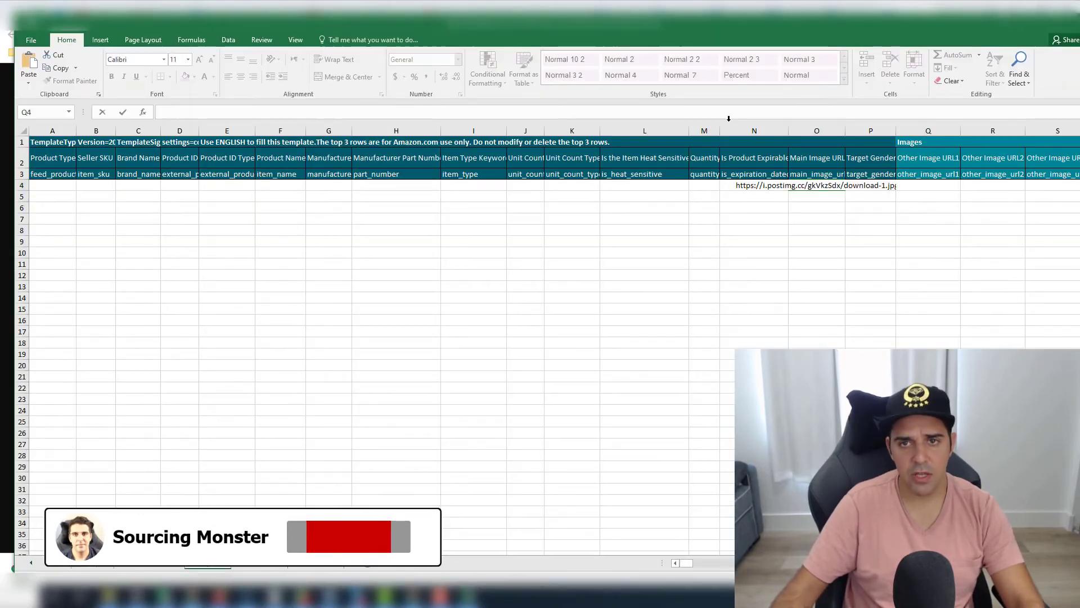
{"action": "type", "text": "https://i.postimg.cc/gkVkzSdx/download-1.jpg"}
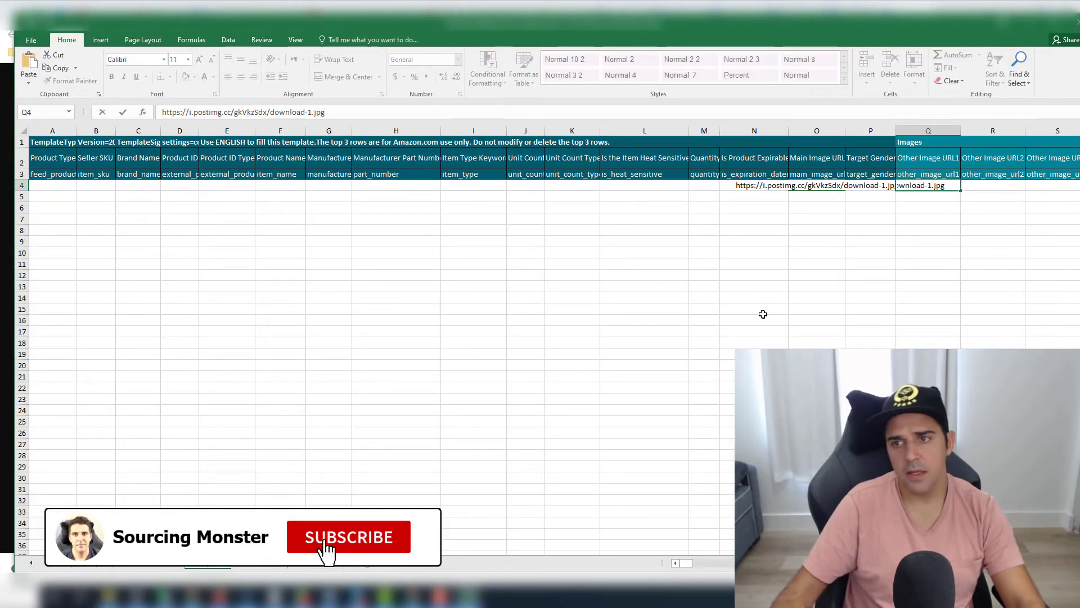
{"action": "left_click_drag", "start_coordinate": [688, 565], "coordinate": [712, 569]}
{"action": "left_click", "coordinate": [822, 186]}
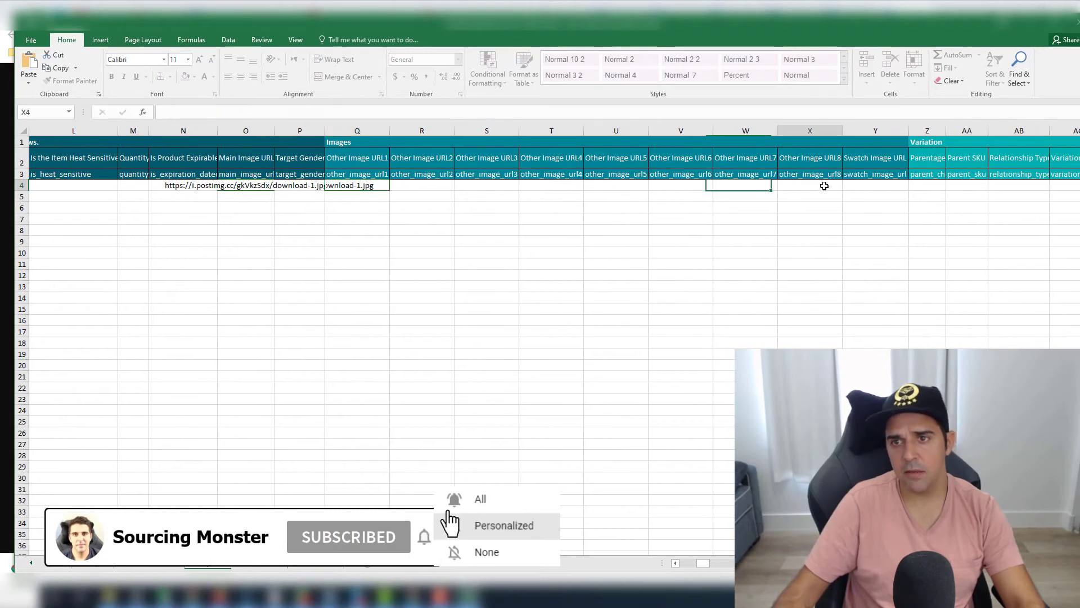
{"action": "left_click", "coordinate": [723, 260]}
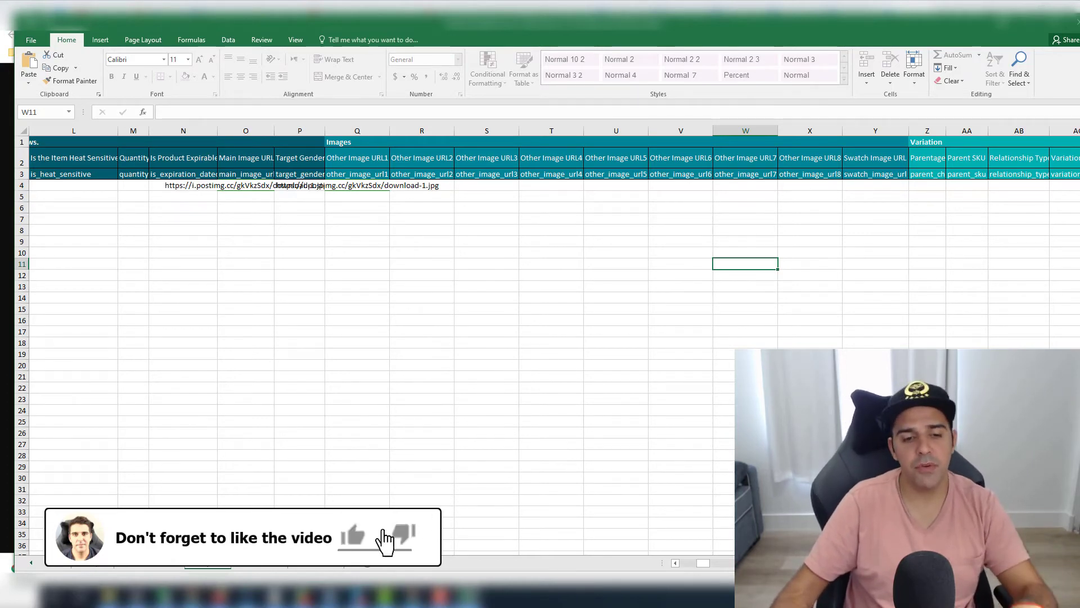
Step: Close Excel's File page, return to Seller Central, and open the Upload your Inventory File tab
{"action": "left_click", "coordinate": [31, 40]}
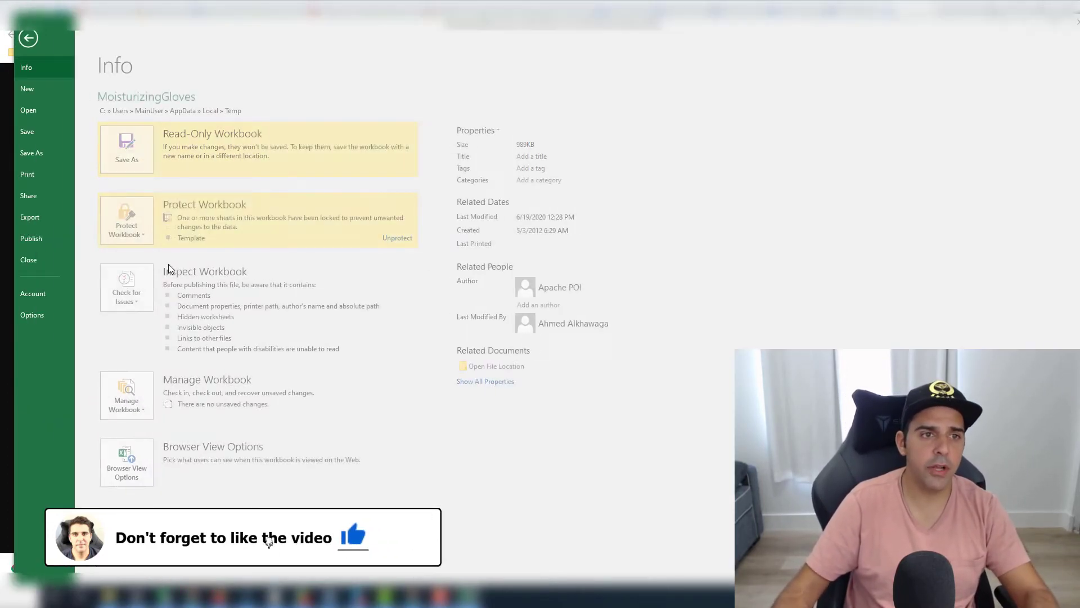
{"action": "left_click", "coordinate": [32, 40]}
{"action": "left_click", "coordinate": [191, 597]}
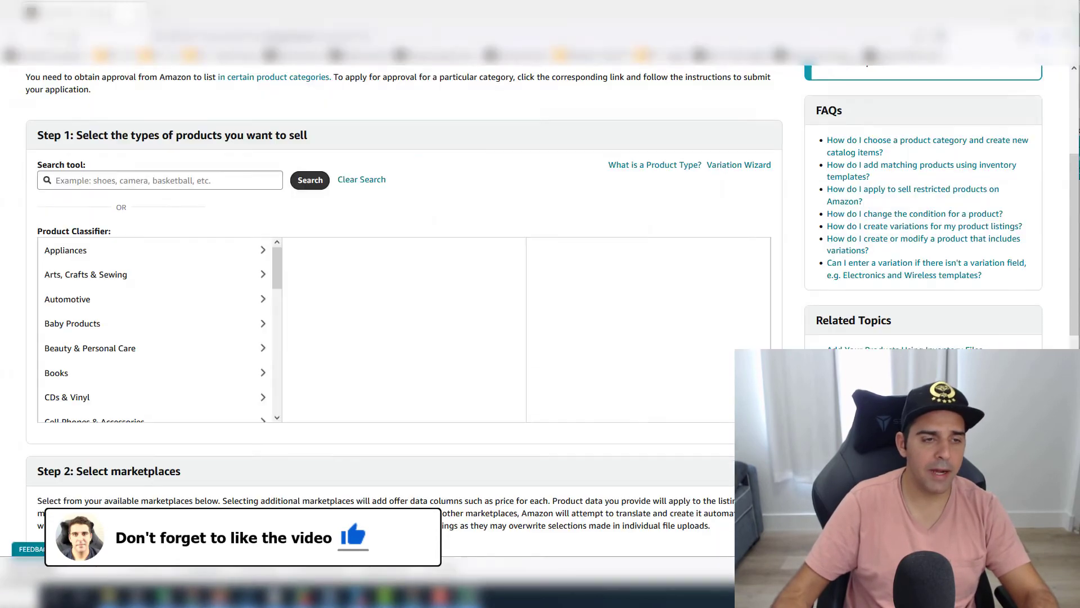
{"action": "scroll", "coordinate": [71, 167], "scroll_direction": "up", "scroll_amount": 4}
{"action": "left_click", "coordinate": [13, 78]}
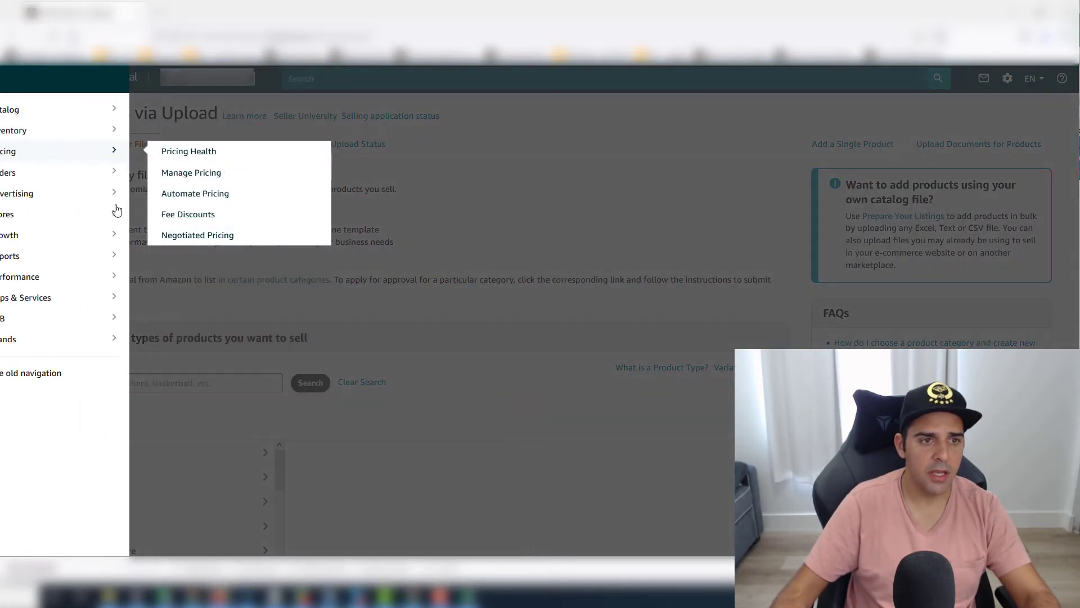
{"action": "left_click", "coordinate": [228, 147]}
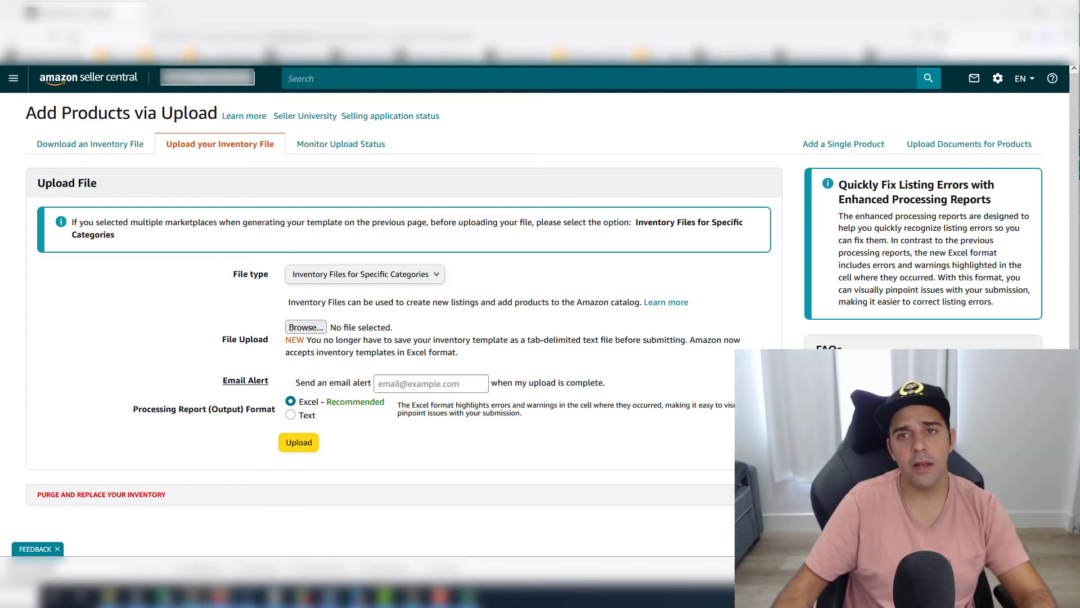
Step: Switch to the Google Docs page with the processing summary: 1 record processed, 0 errors, 0 warnings
{"action": "left_click", "coordinate": [219, 597]}
{"action": "mouse_move", "coordinate": [247, 597]}
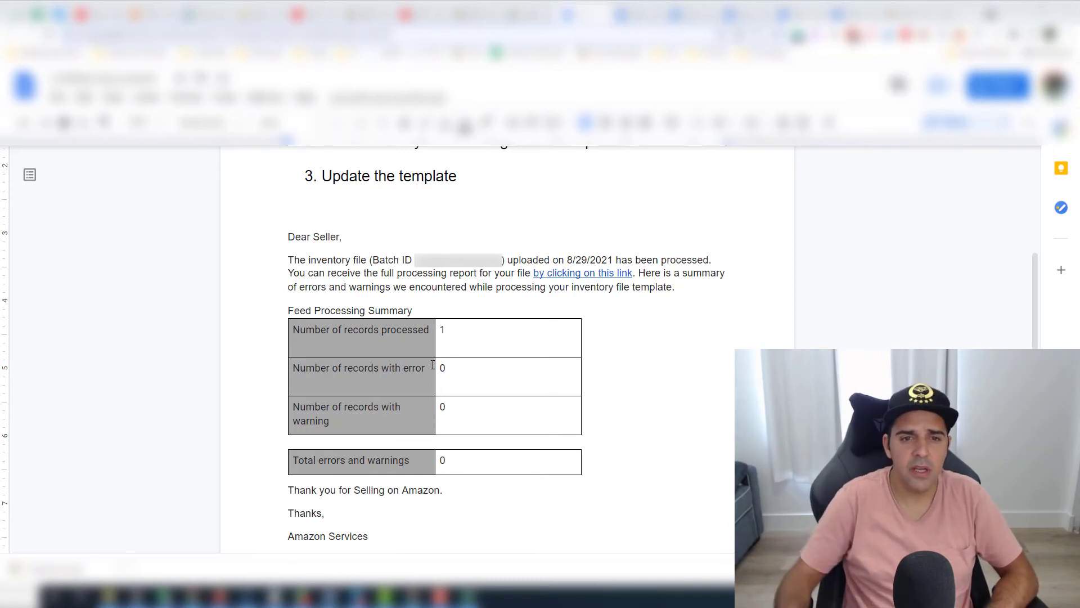
Step: Highlight the records-processed count of 1 in the summary, then clear the highlight
{"action": "double_click", "coordinate": [459, 326]}
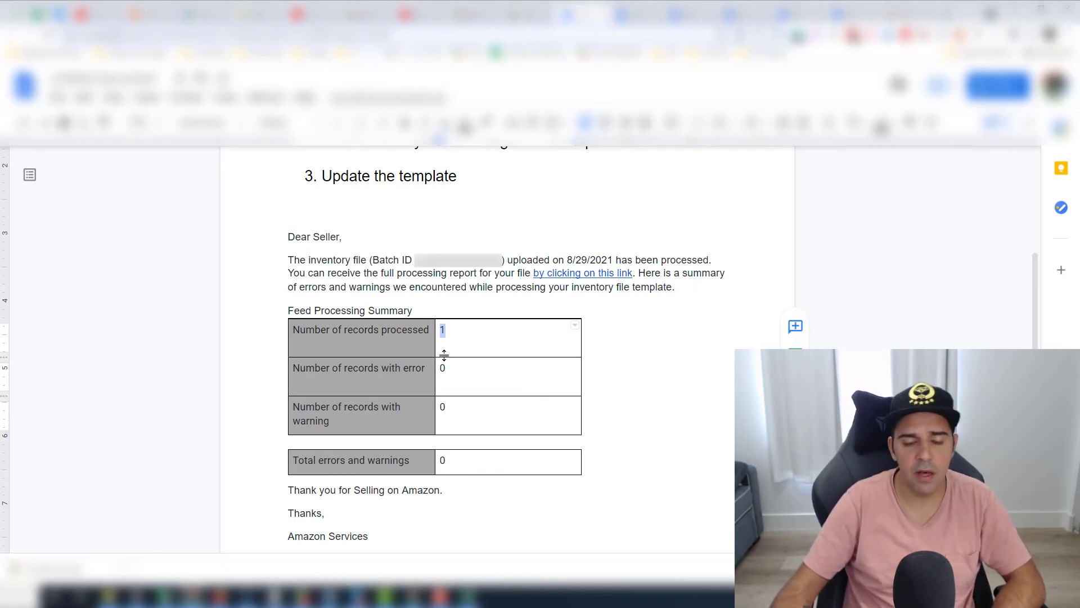
{"action": "left_click", "coordinate": [493, 336]}
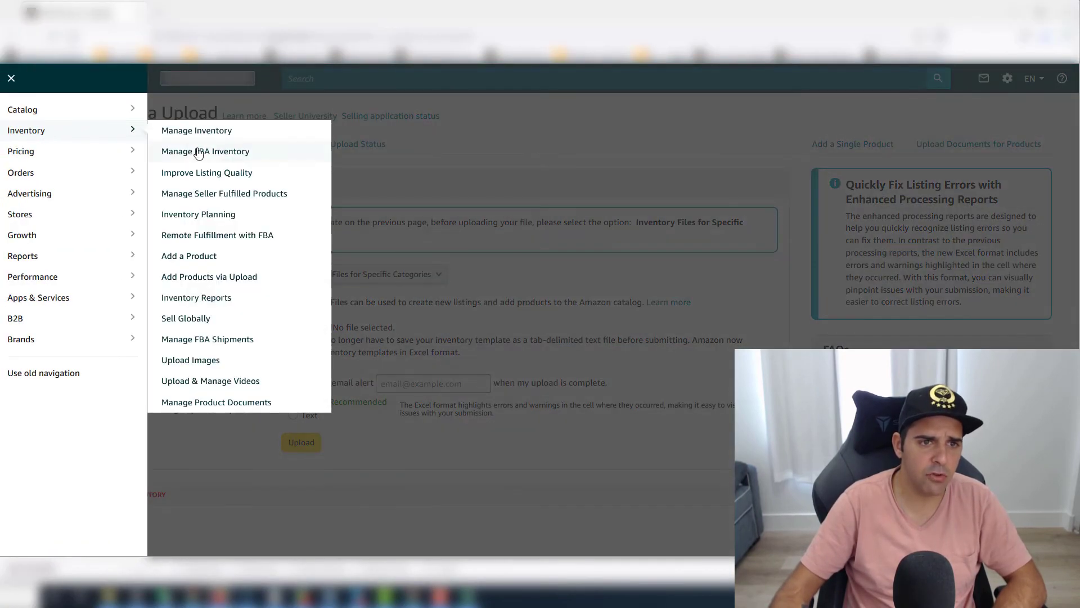
Step: Close the Seller Central navigation menu to reveal the Upload your Inventory File form
{"action": "left_click", "coordinate": [482, 174]}
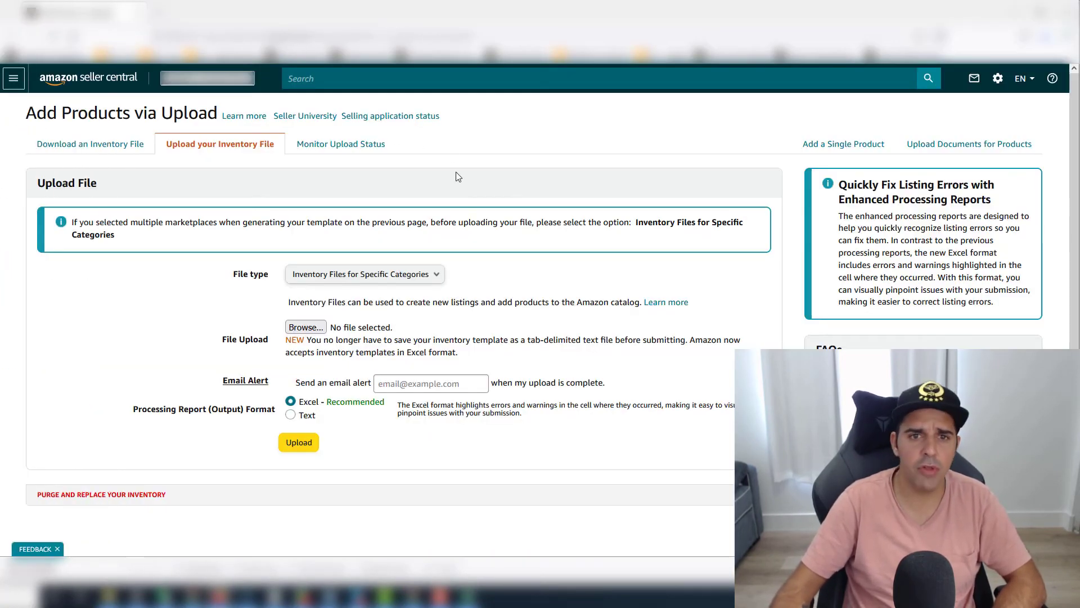